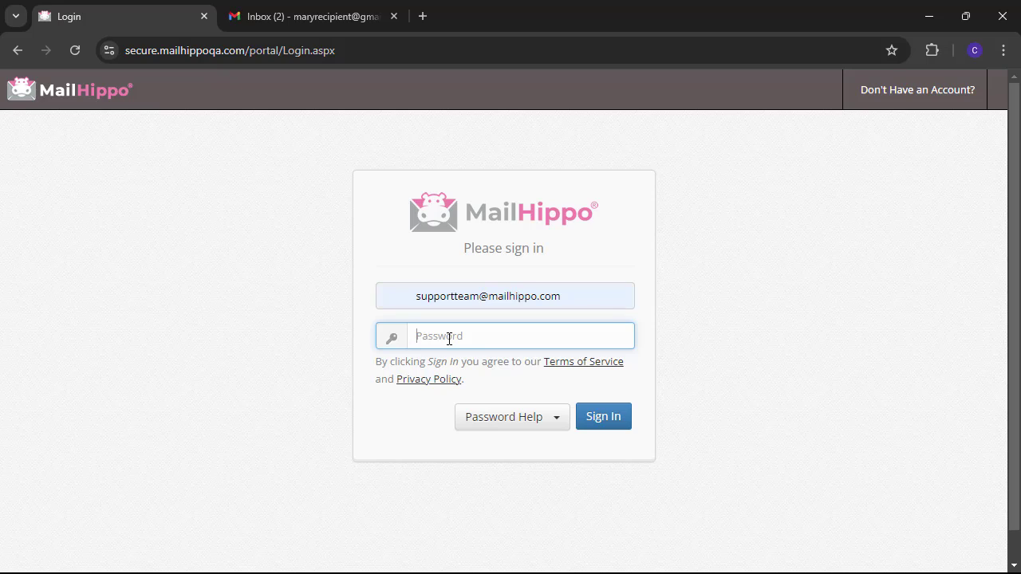
- Enter the account password and sign in to the support account
type("********")
left_click(604, 423)
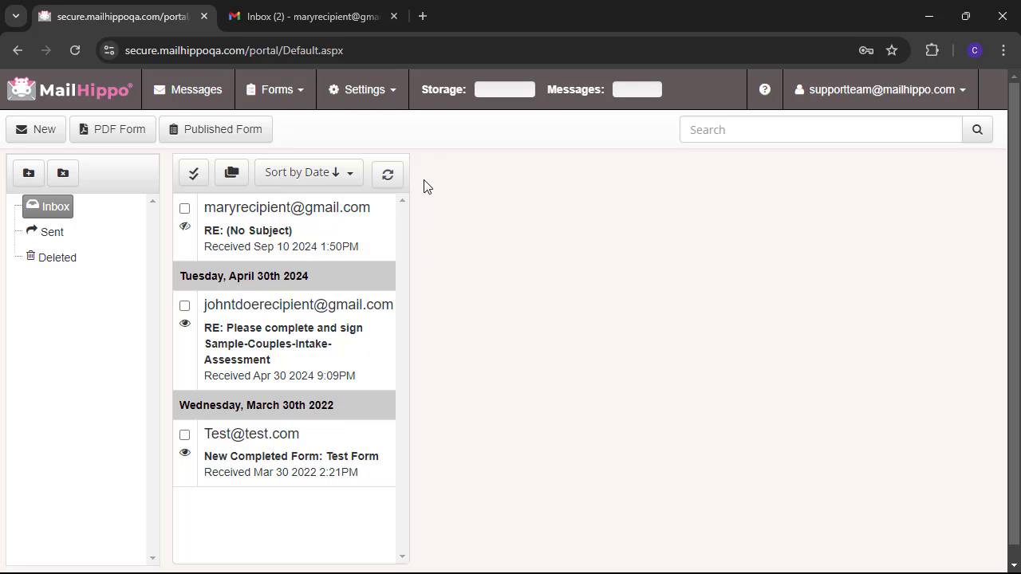
- Open the newest Inbox message and the Sample-Couples-Intake-Assessment reply to read them
left_click(286, 226)
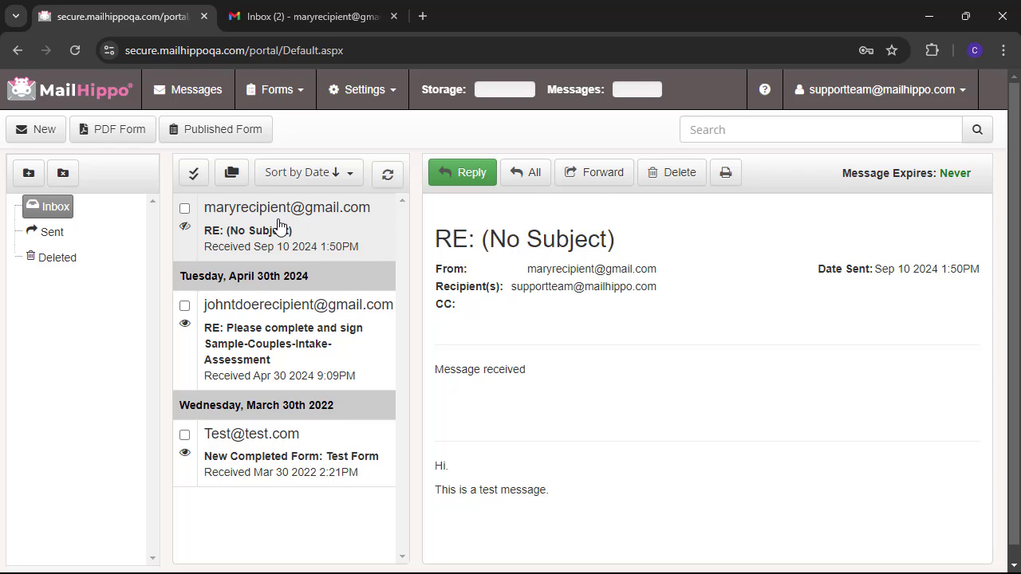
left_click(265, 351)
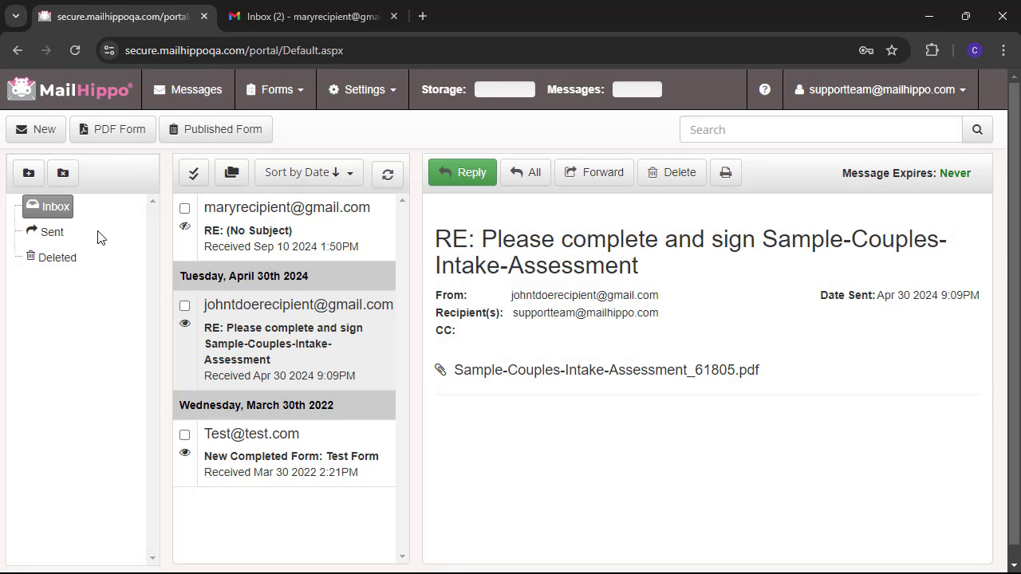
- Look through the messages in the Sent and Deleted folders and return to the Inbox
left_click(57, 235)
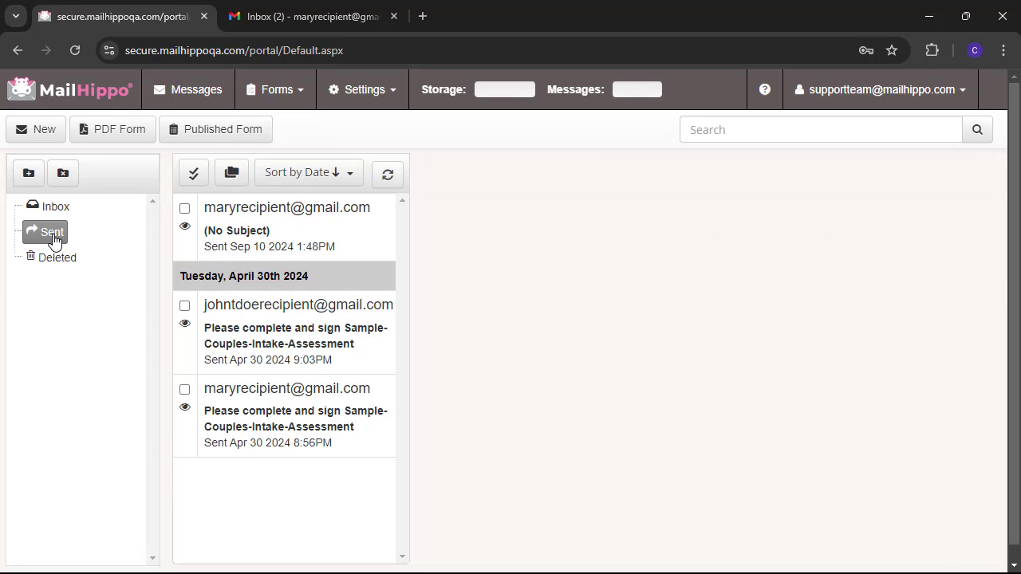
left_click(48, 263)
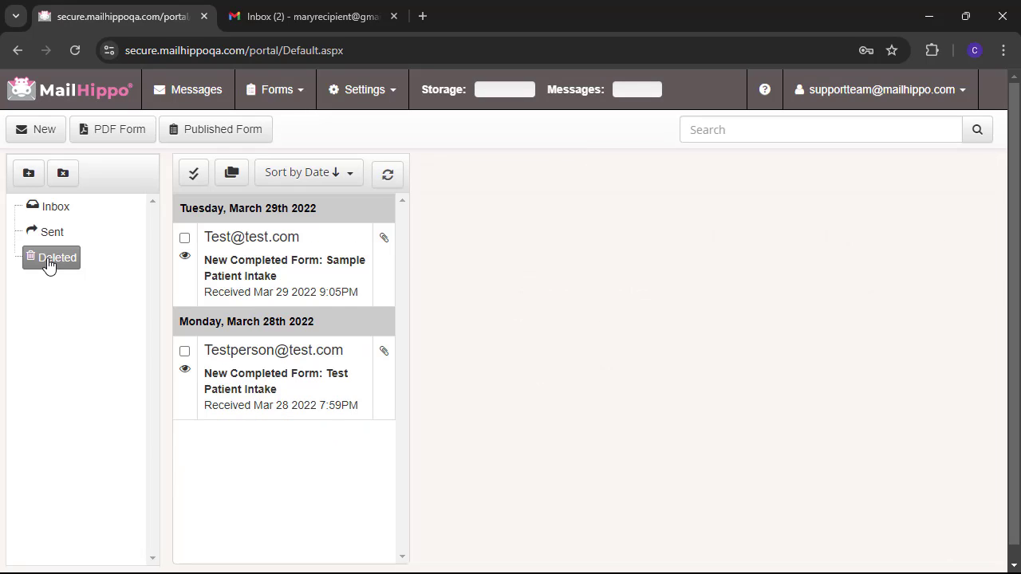
left_click(44, 208)
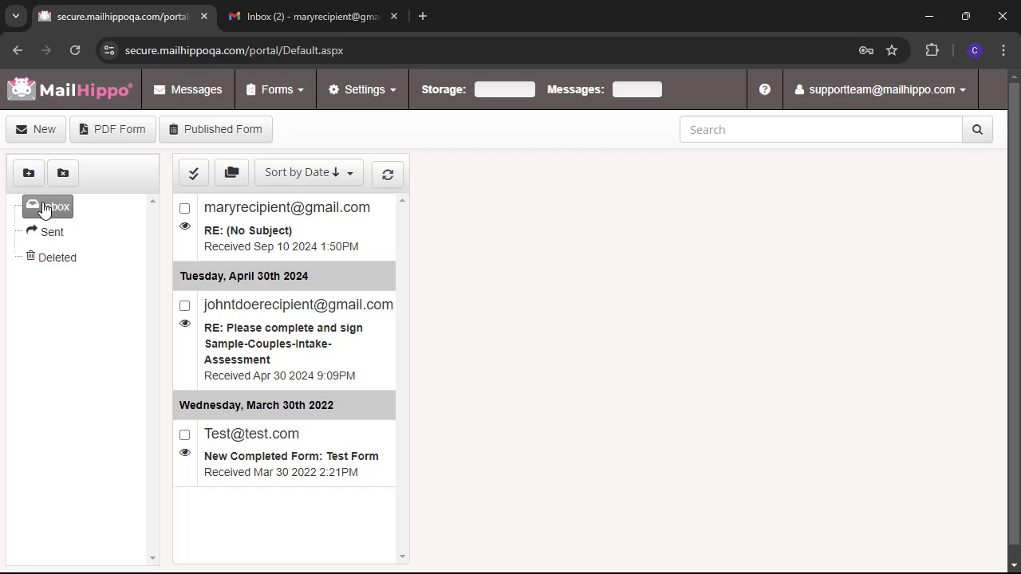
left_click(184, 92)
left_click(50, 233)
left_click(52, 258)
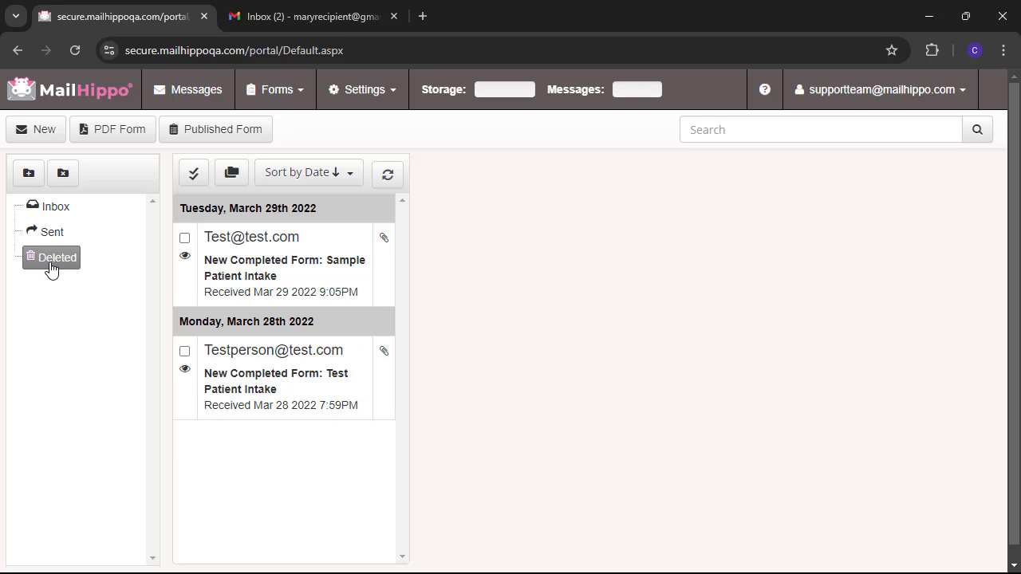
left_click(49, 210)
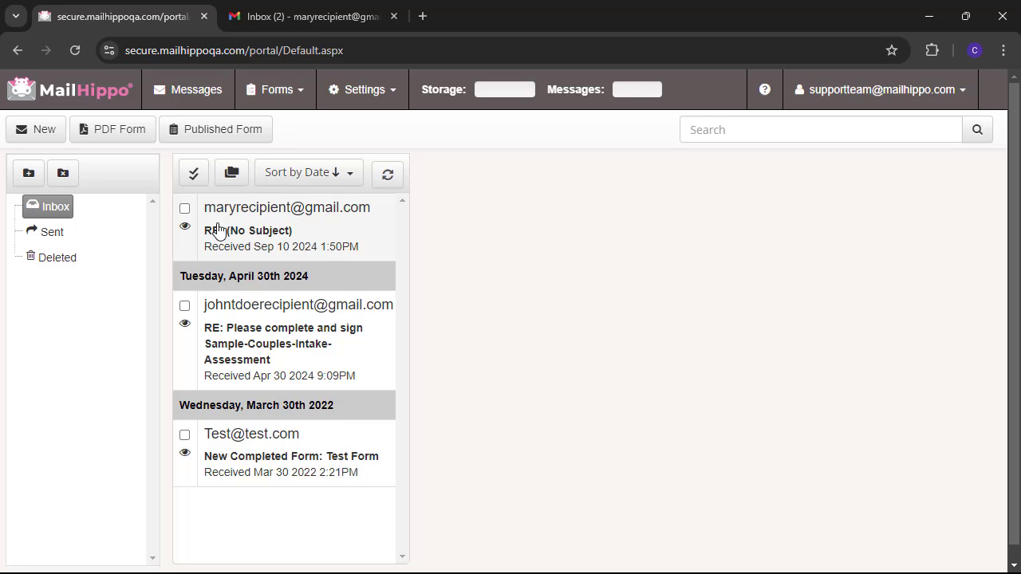
- Select all Inbox messages and clear the selection again
left_click(196, 175)
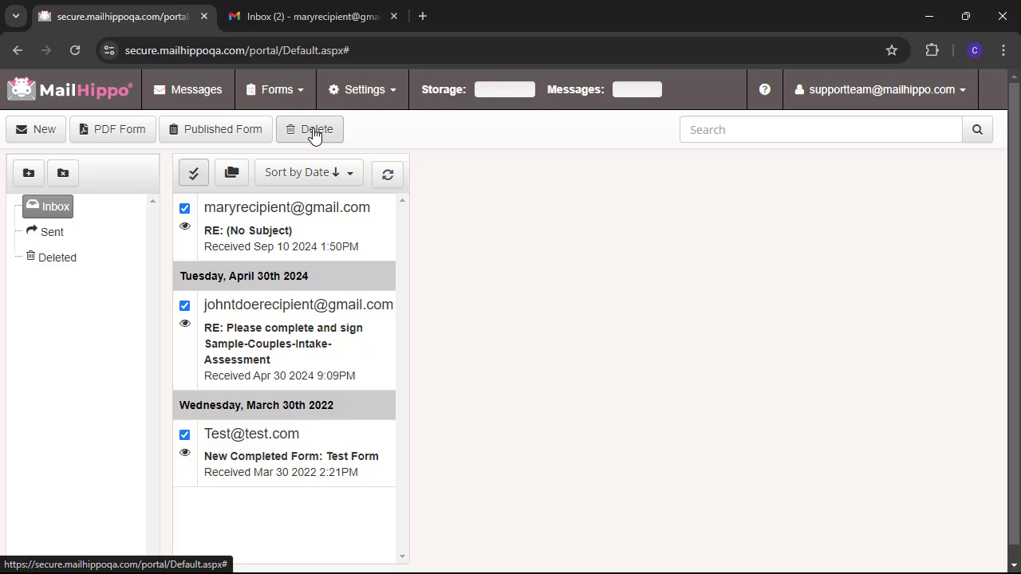
left_click(184, 209)
left_click(202, 182)
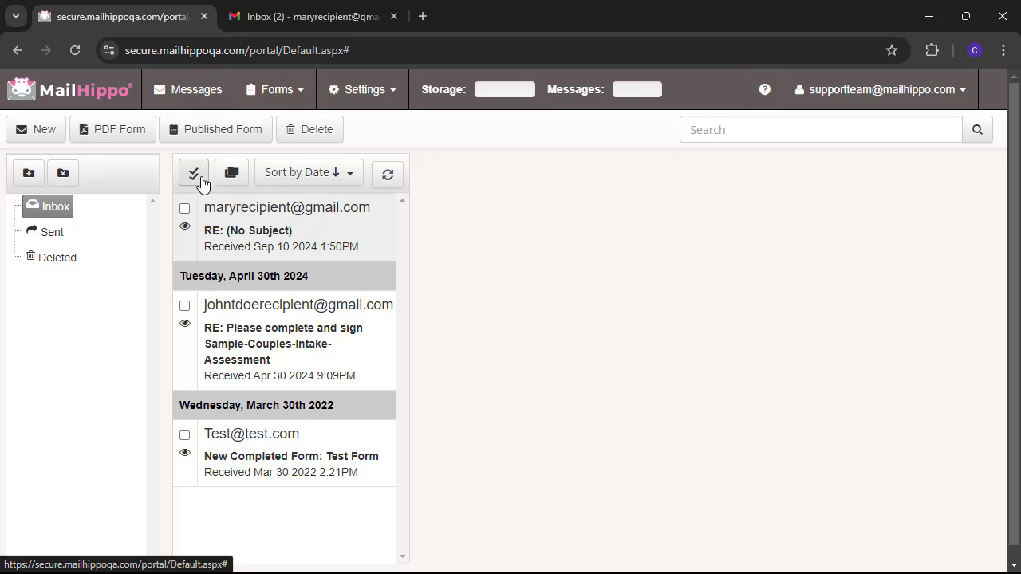
- Select all messages in the Deleted folder for purging
left_click(56, 268)
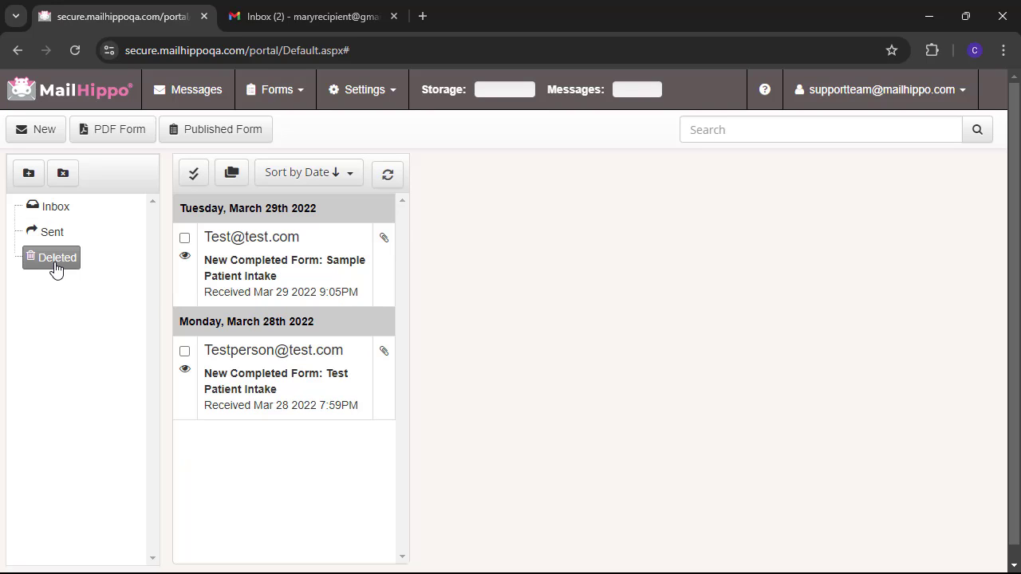
left_click(194, 182)
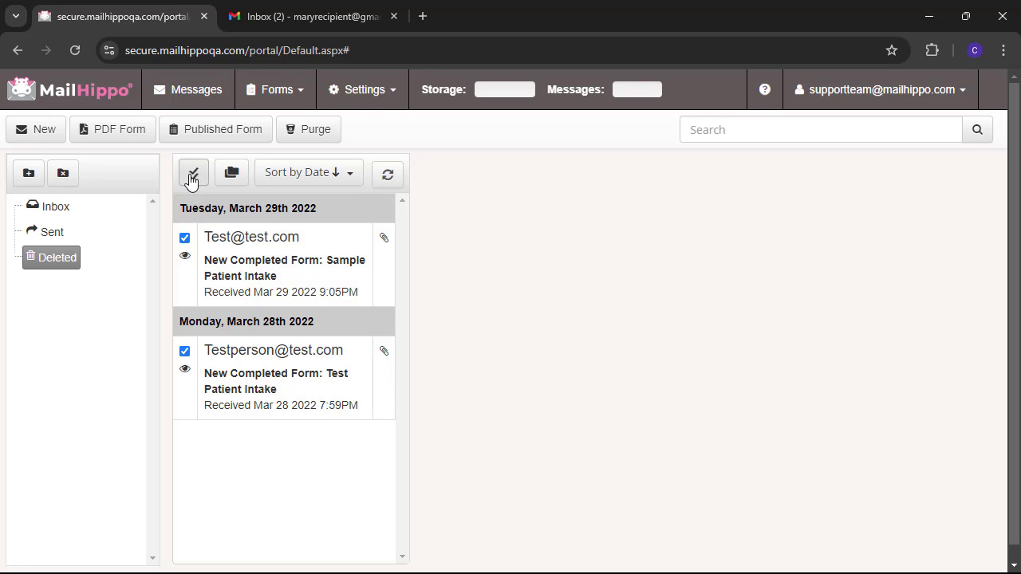
left_click(316, 132)
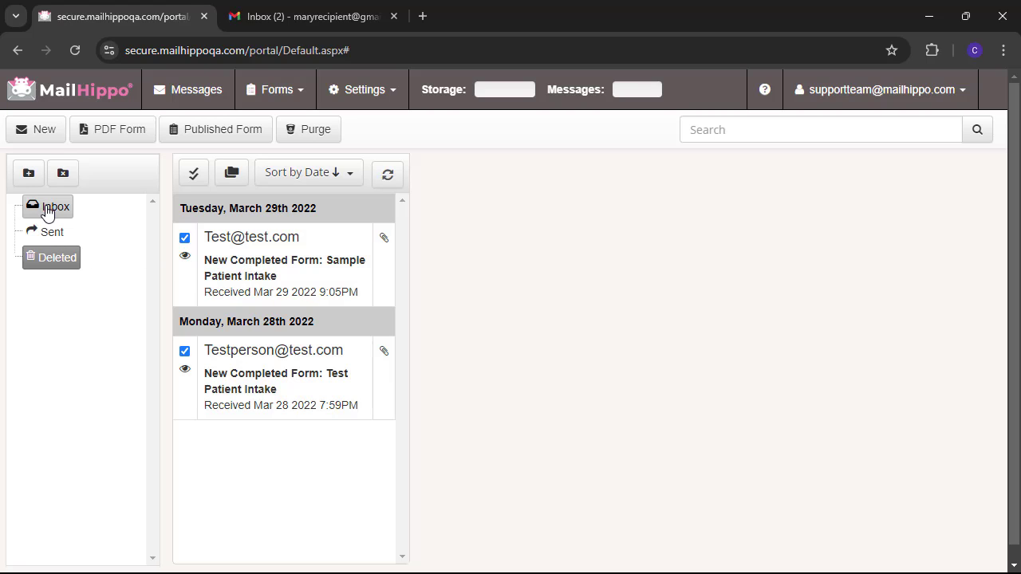
- Open the newest message in the Sent folder and view its available expiration periods
left_click(49, 233)
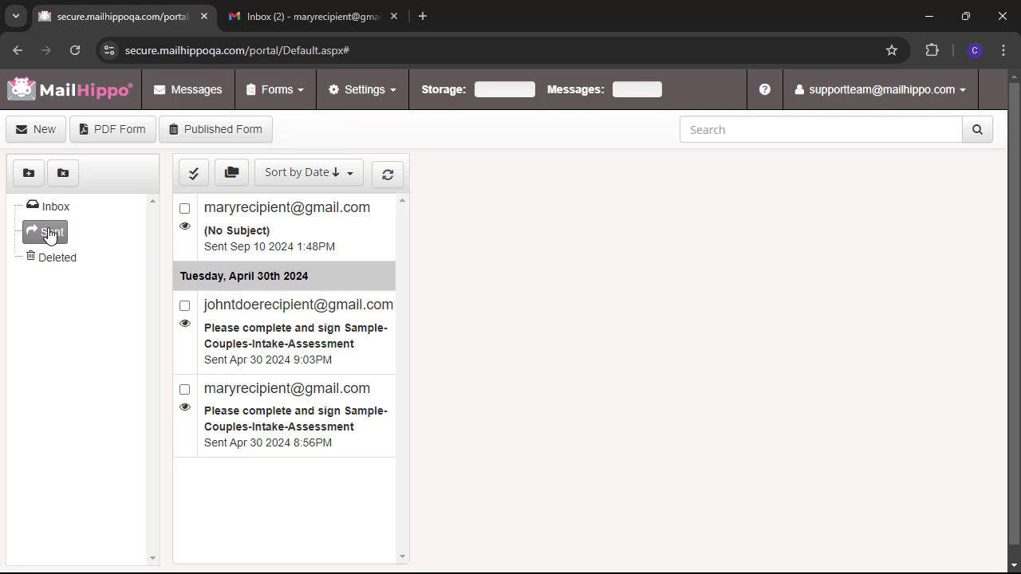
left_click(262, 227)
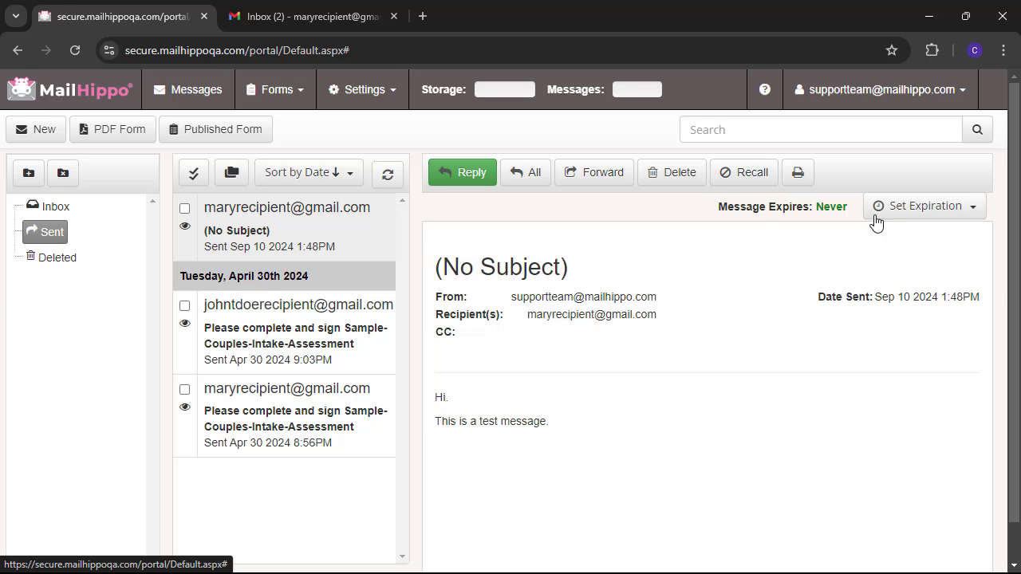
left_click(908, 209)
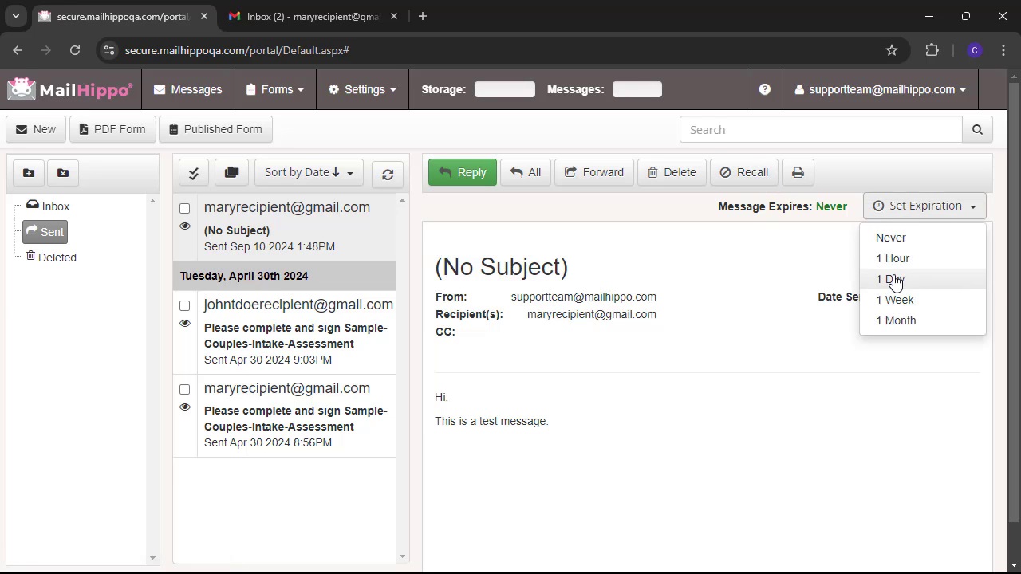
left_click(901, 209)
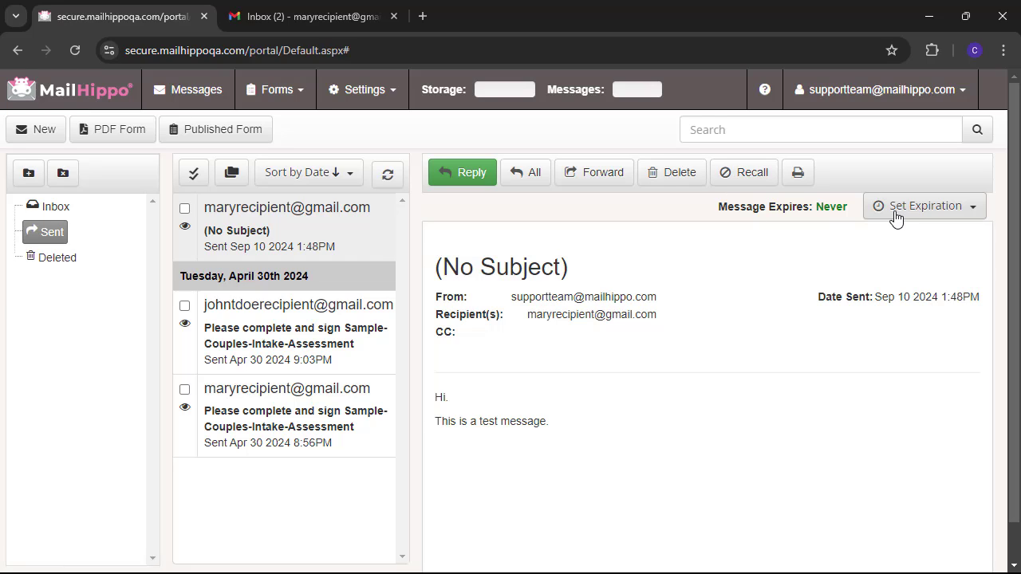
left_click(896, 214)
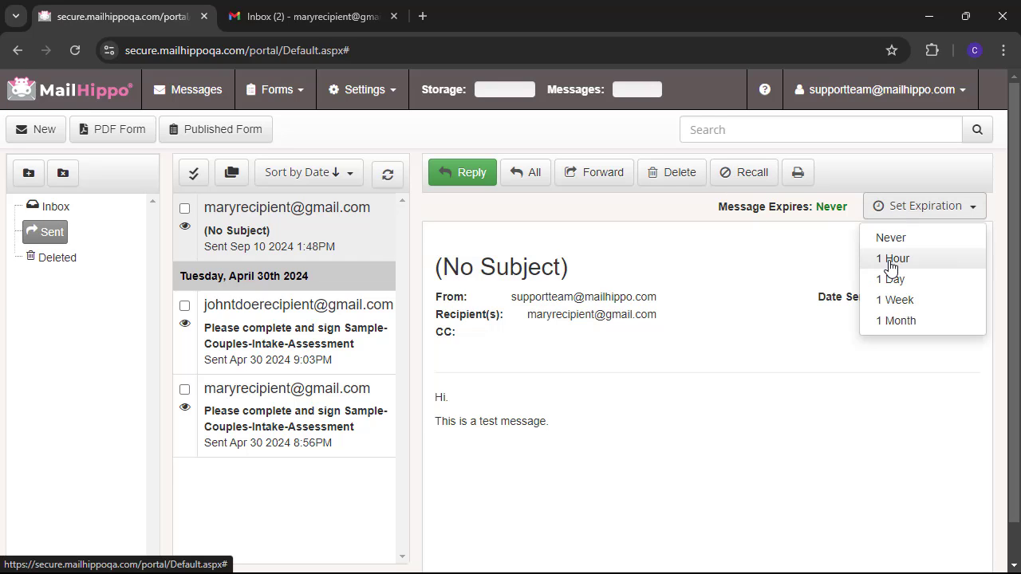
- Try to recall the newest sent message, the one without a subject
left_click(746, 177)
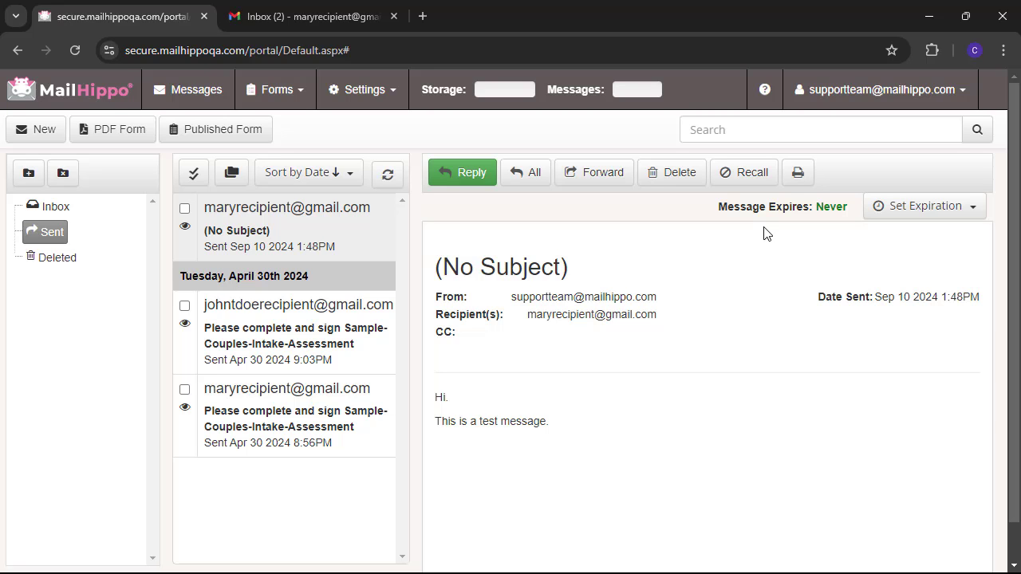
left_click(737, 179)
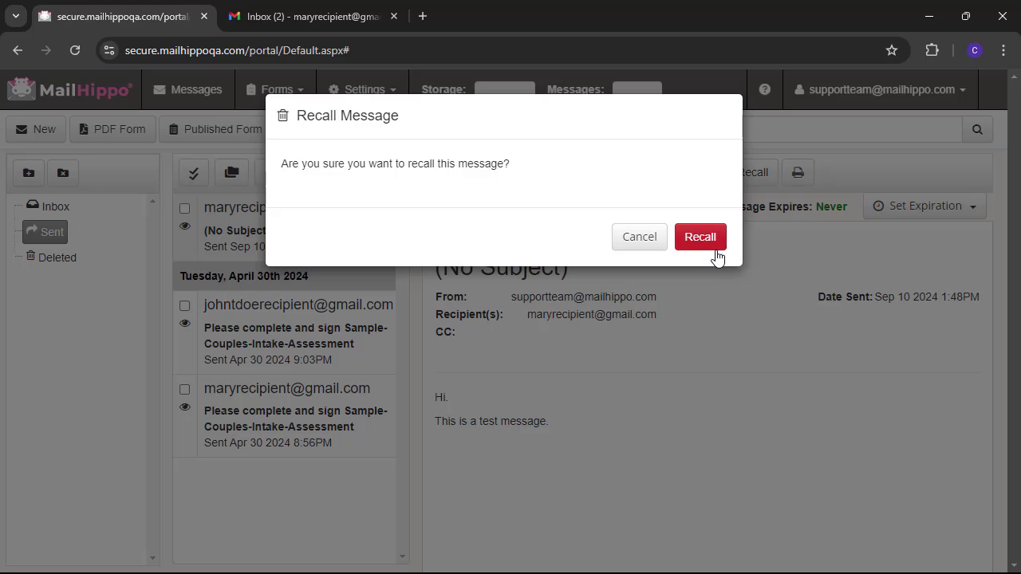
left_click(706, 243)
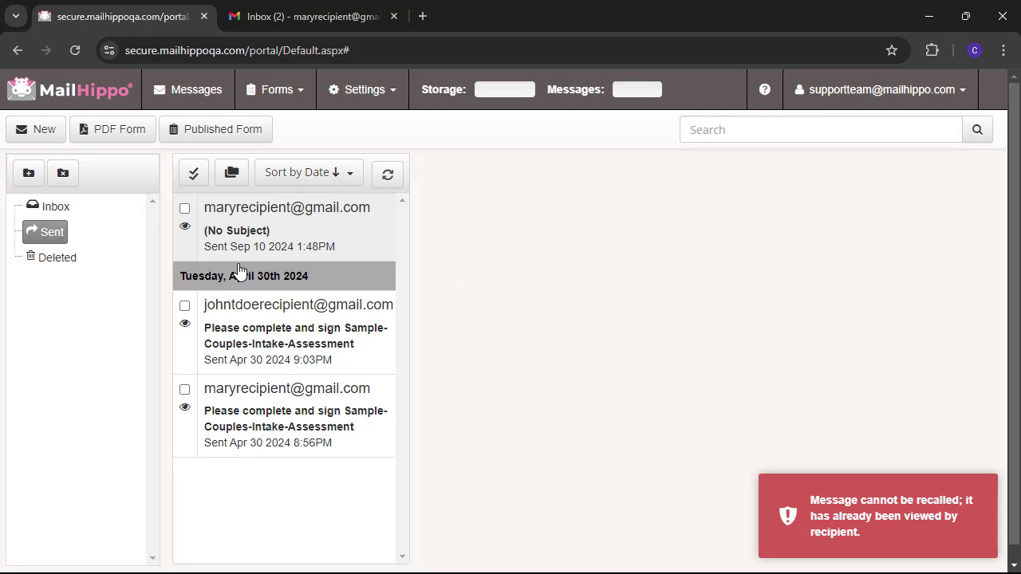
- Create a non-shared folder named "New User Folder" under the Inbox
left_click(52, 210)
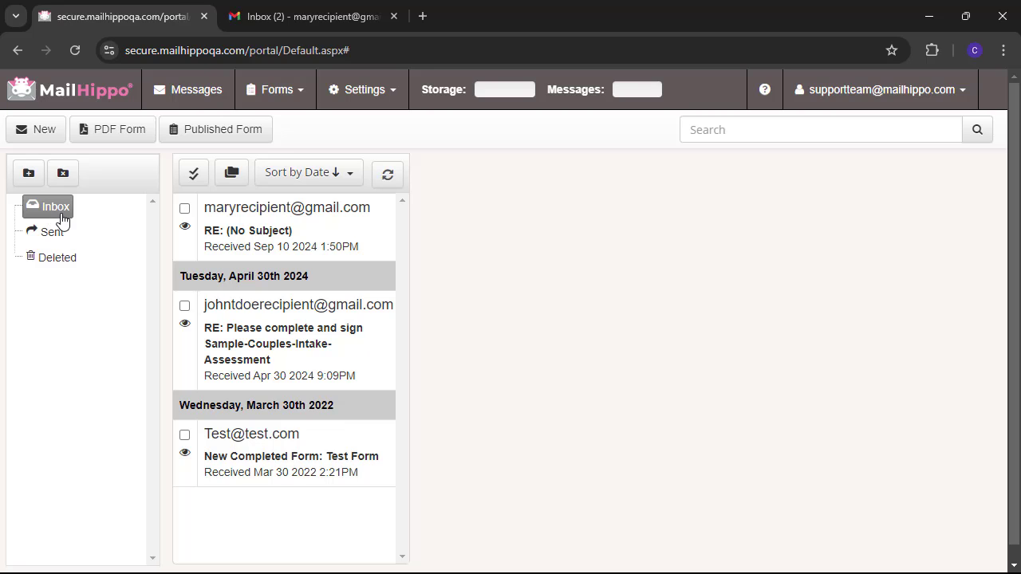
left_click(28, 183)
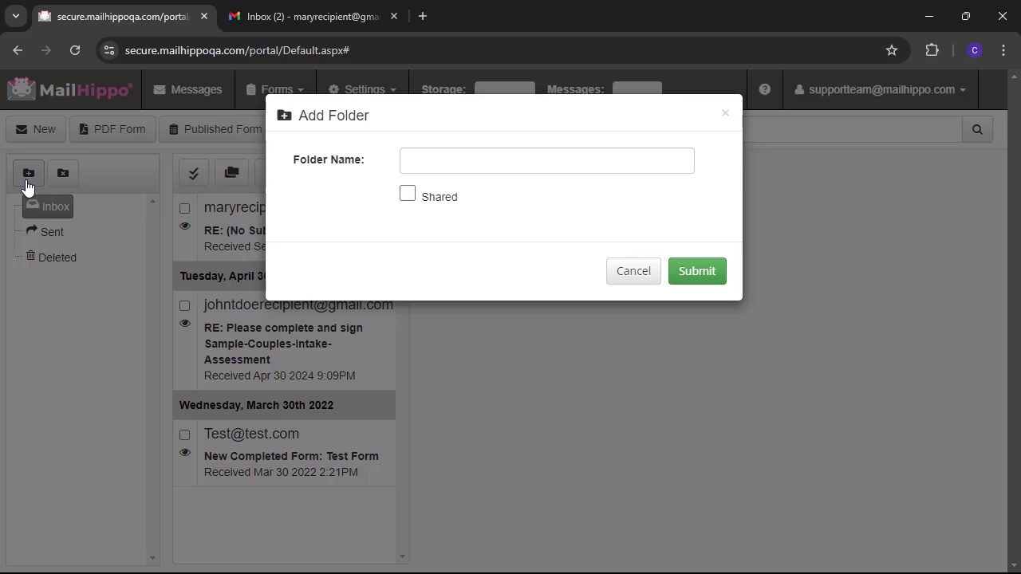
left_click(463, 161)
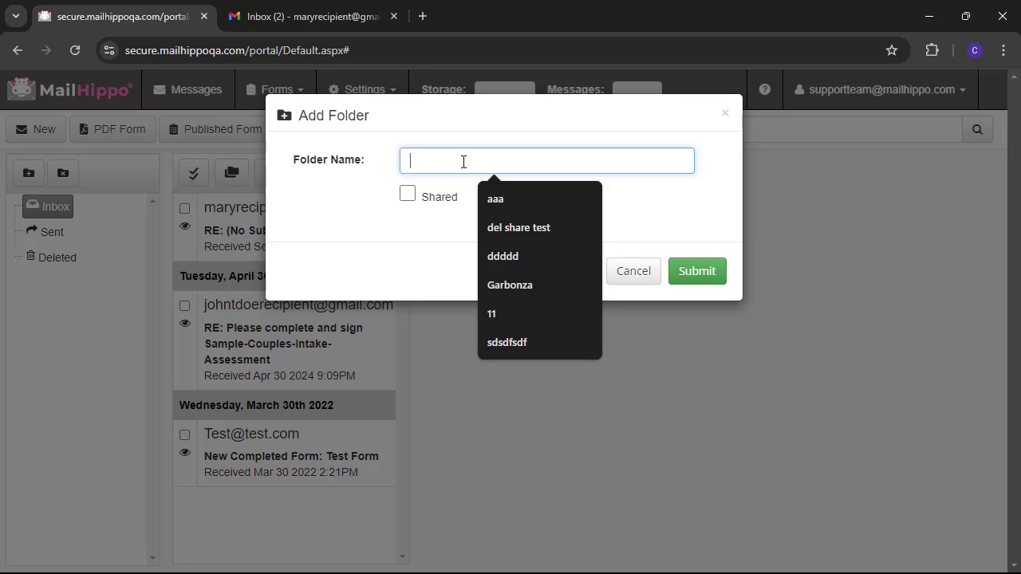
type("New User Folder")
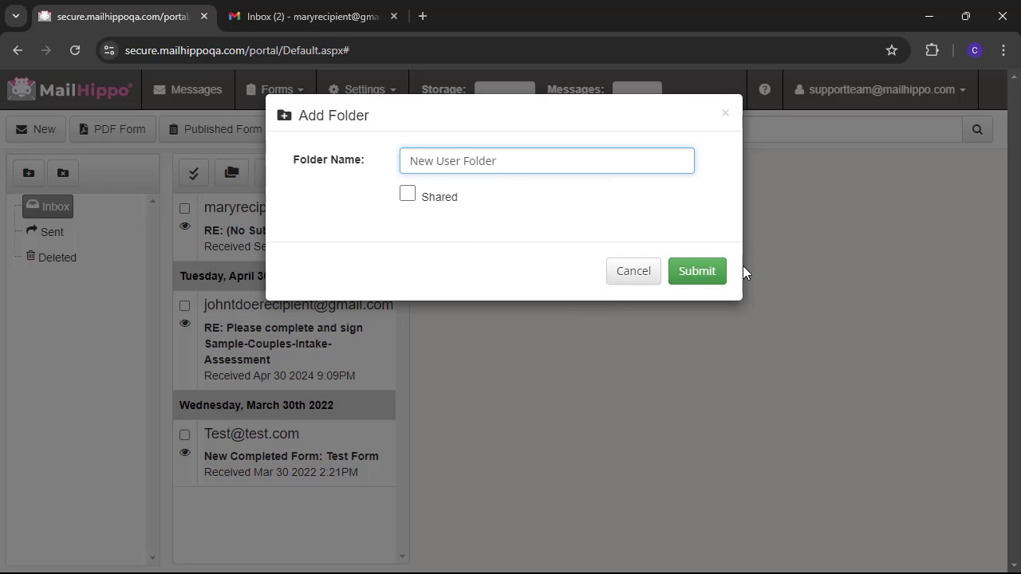
left_click(408, 196)
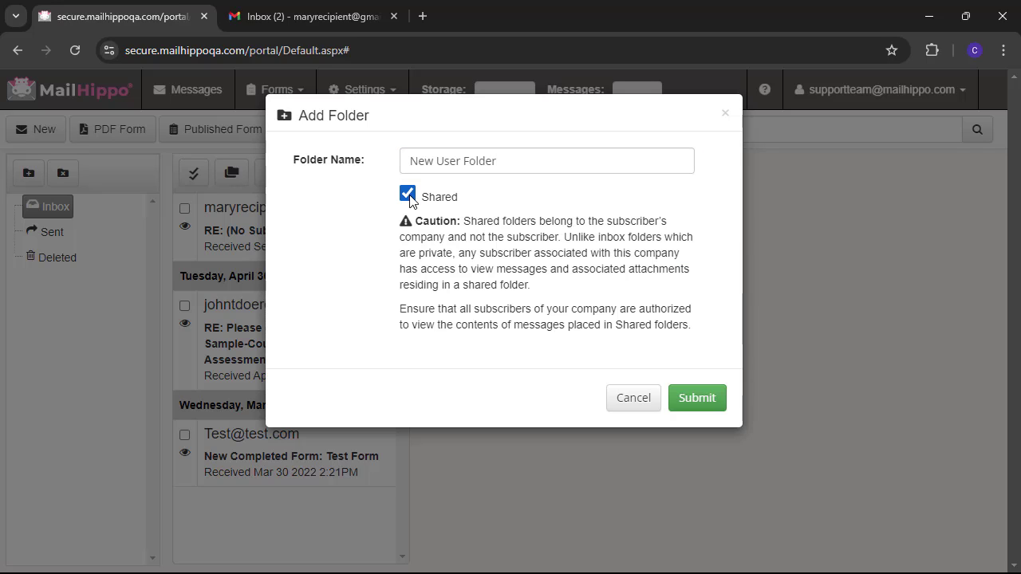
left_click(408, 197)
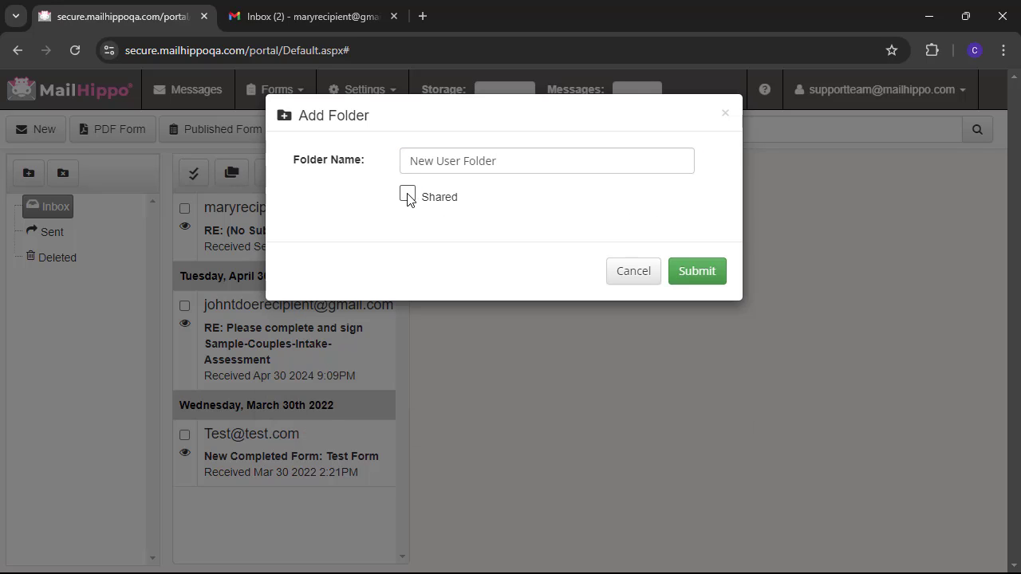
left_click(722, 279)
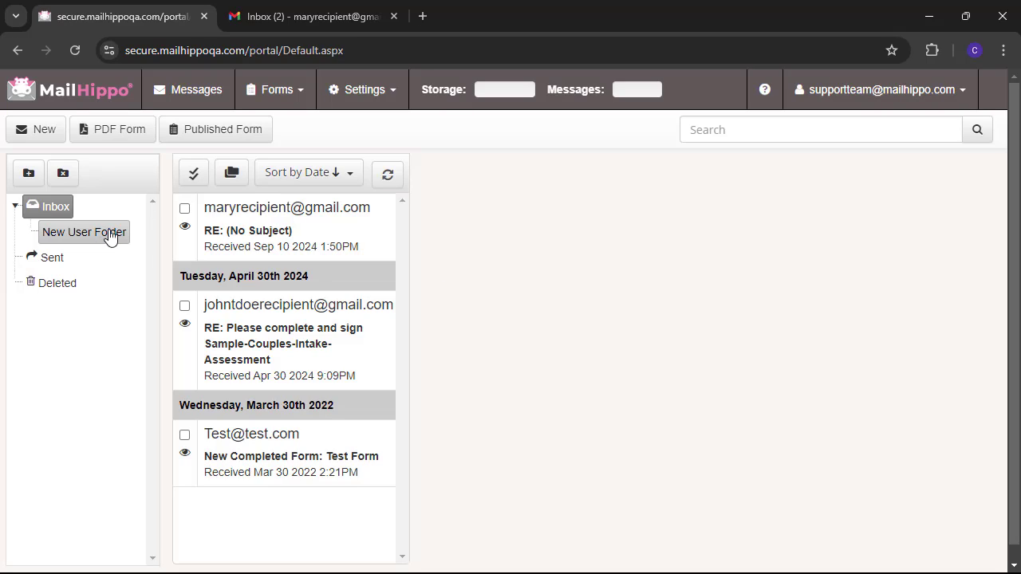
- Move the "RE: (No Subject)" message from the Inbox into New User Folder and open that folder
left_click(85, 235)
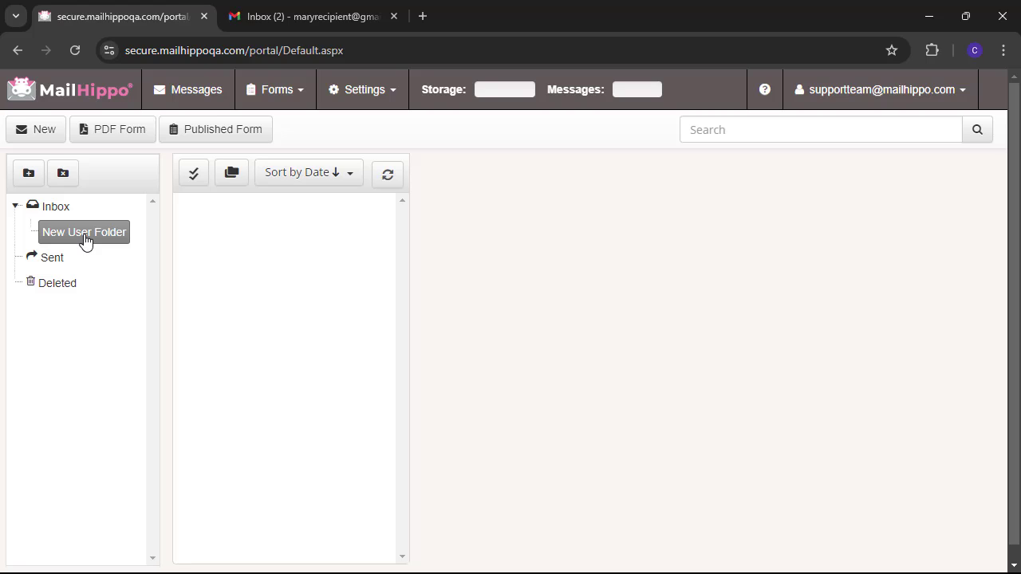
left_click(56, 209)
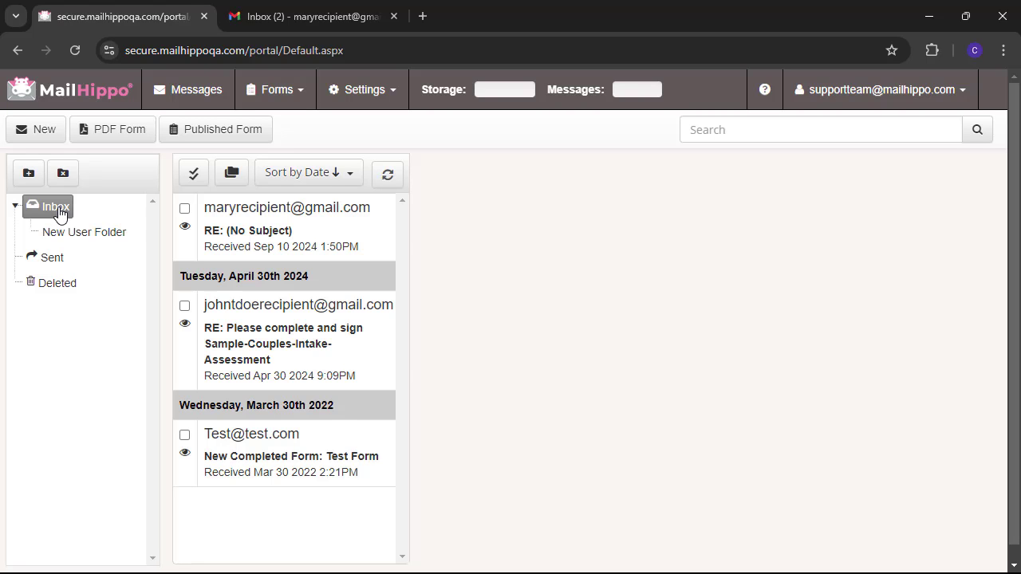
left_click_drag(257, 228, 94, 236)
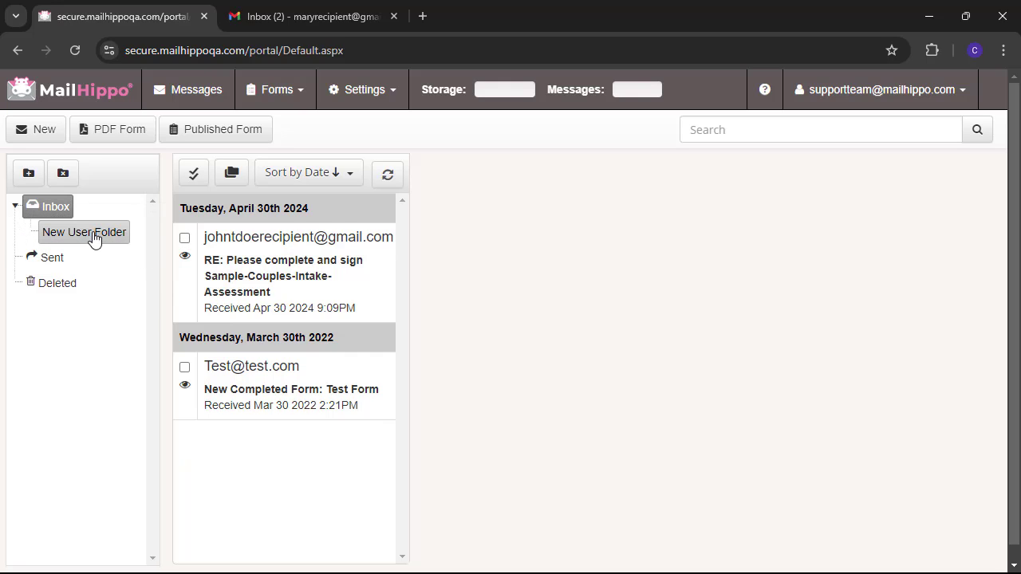
left_click(94, 234)
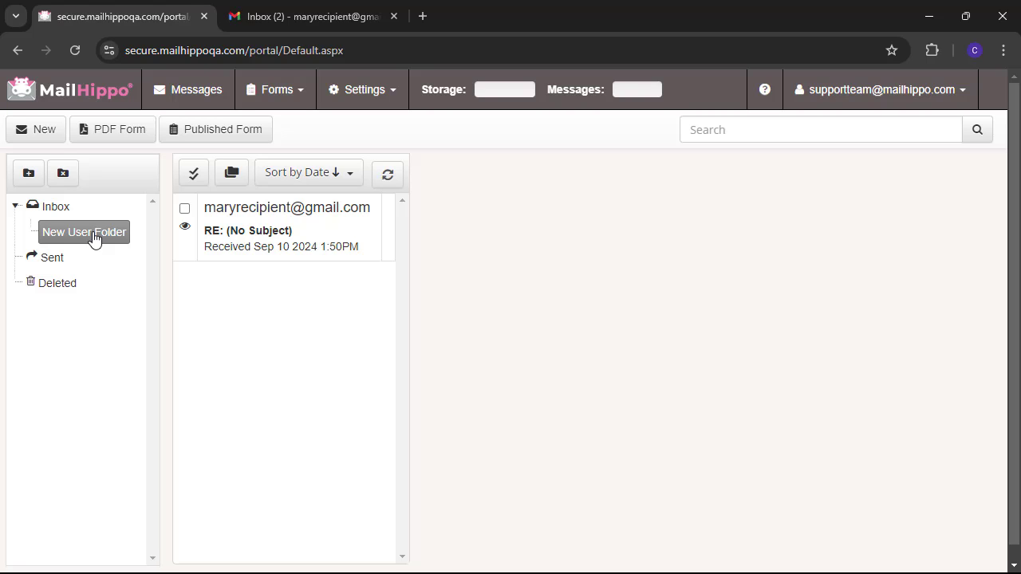
- Move the "RE: (No Subject)" message back to the Inbox and open the Inbox
left_click_drag(231, 229, 57, 211)
left_click(56, 211)
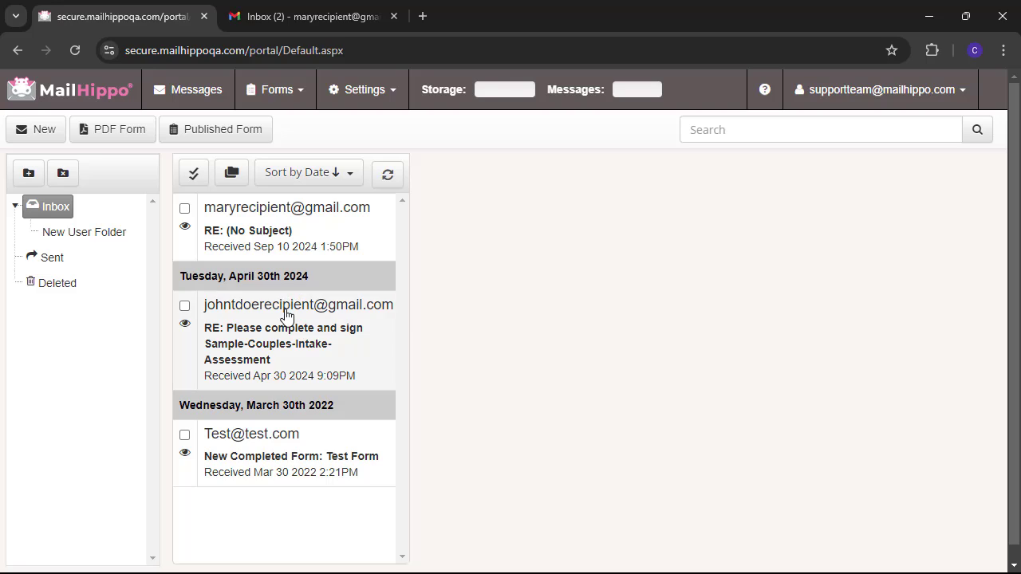
- Refresh the Inbox and move the Sample-Couples-Intake-Assessment reply into New User Folder
left_click(392, 181)
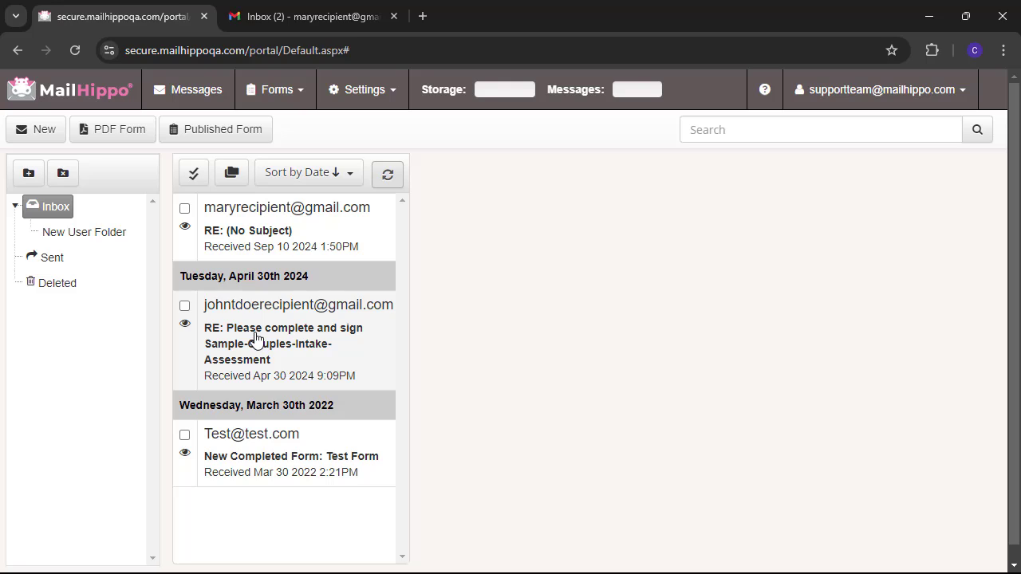
left_click_drag(259, 345, 104, 239)
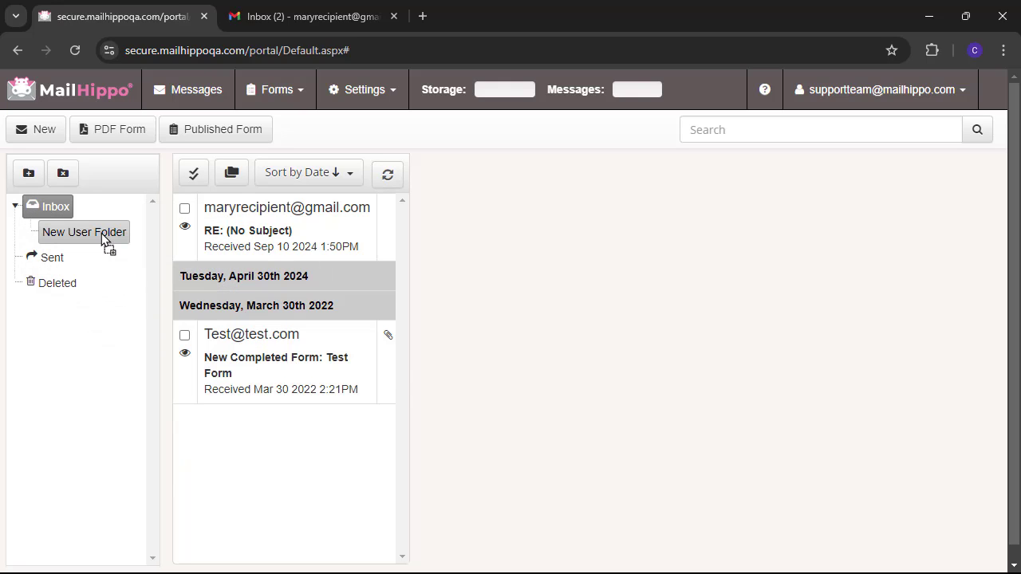
- Open New User Folder and try to delete it while it still contains the Sample-Couples-Intake-Assessment reply
left_click(86, 238)
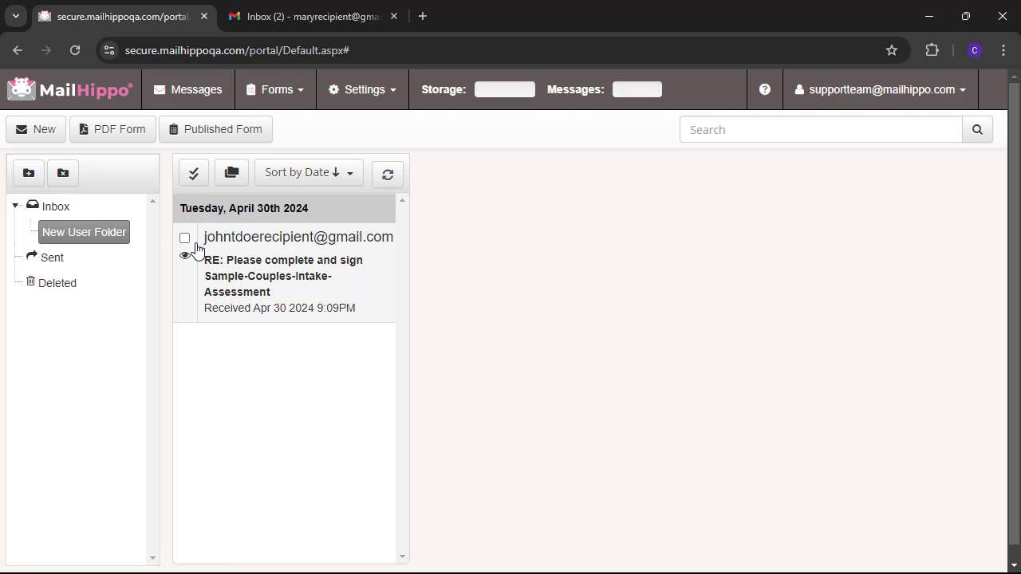
left_click(63, 177)
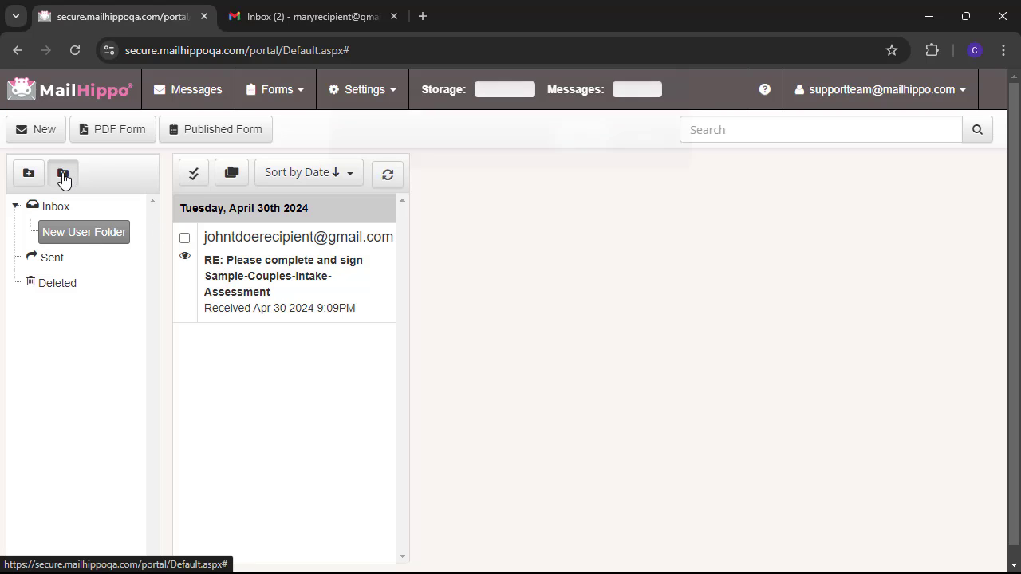
left_click(583, 152)
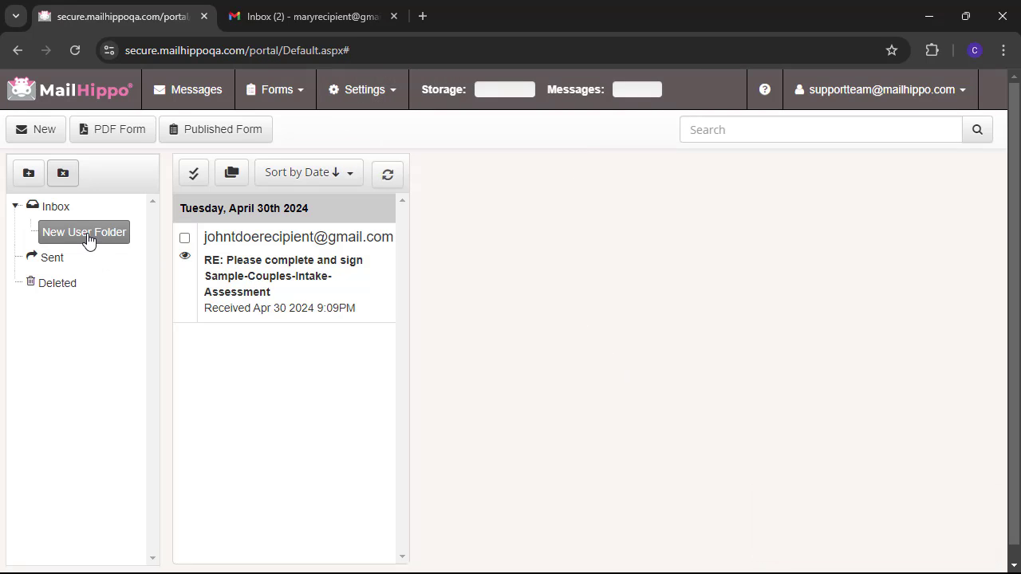
- Move the Sample-Couples-Intake-Assessment reply from New User Folder back to the Inbox and delete the emptied folder
left_click(239, 263)
left_click_drag(246, 262, 76, 232)
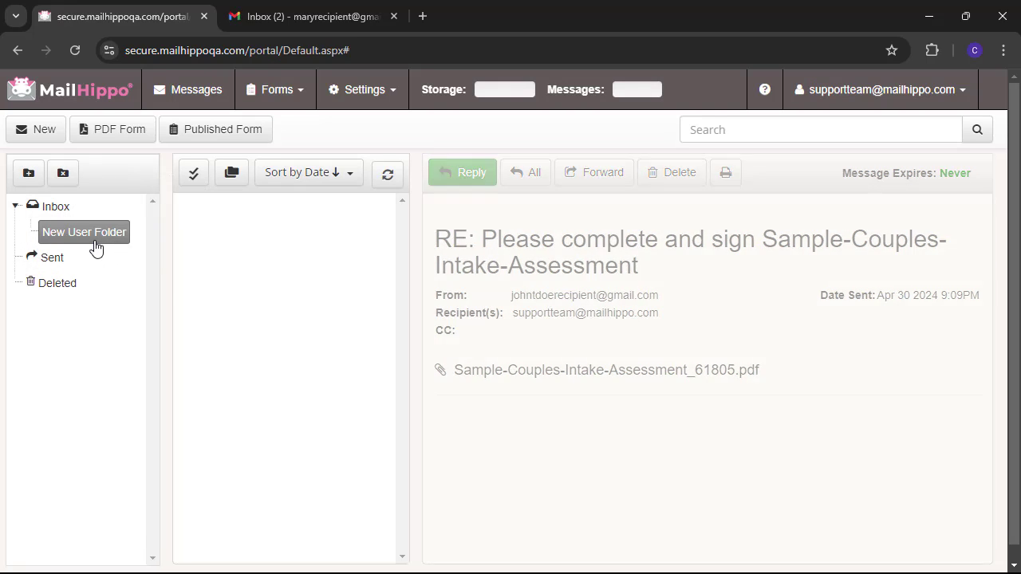
left_click(68, 180)
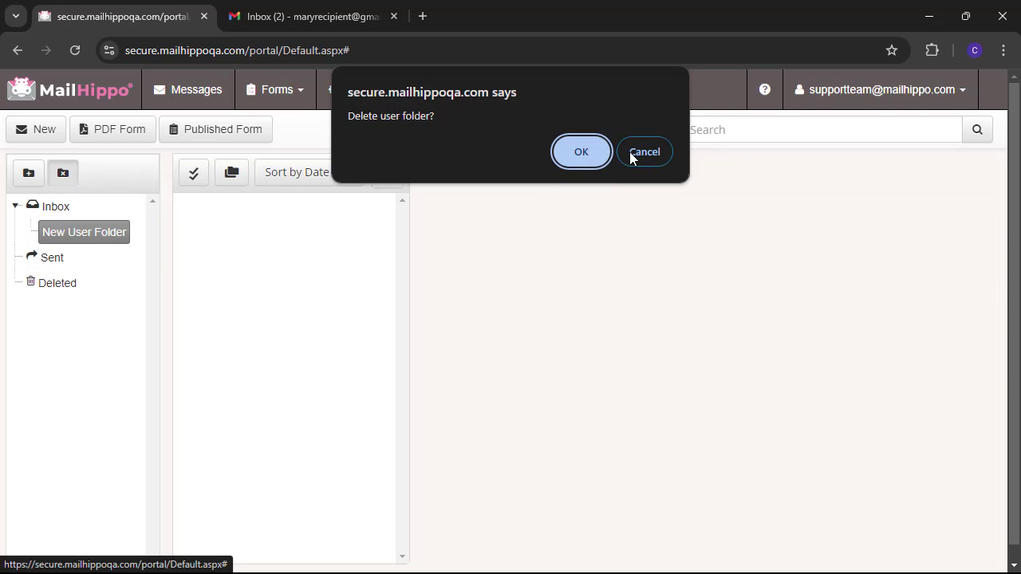
left_click(584, 153)
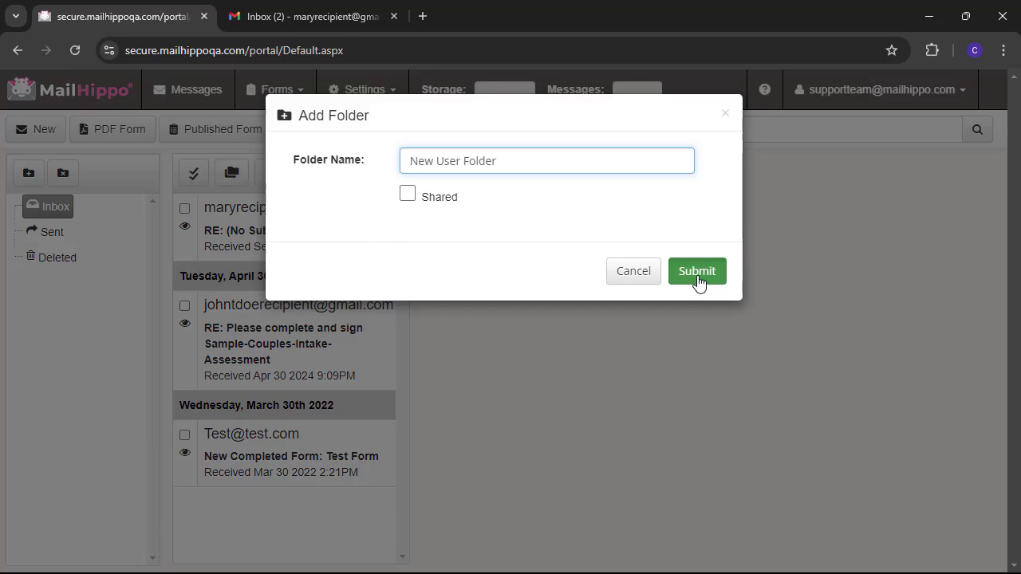
- Submit the non-shared folder "New User Folder" and create a shared folder named "Test Shared Folder"
left_click(697, 272)
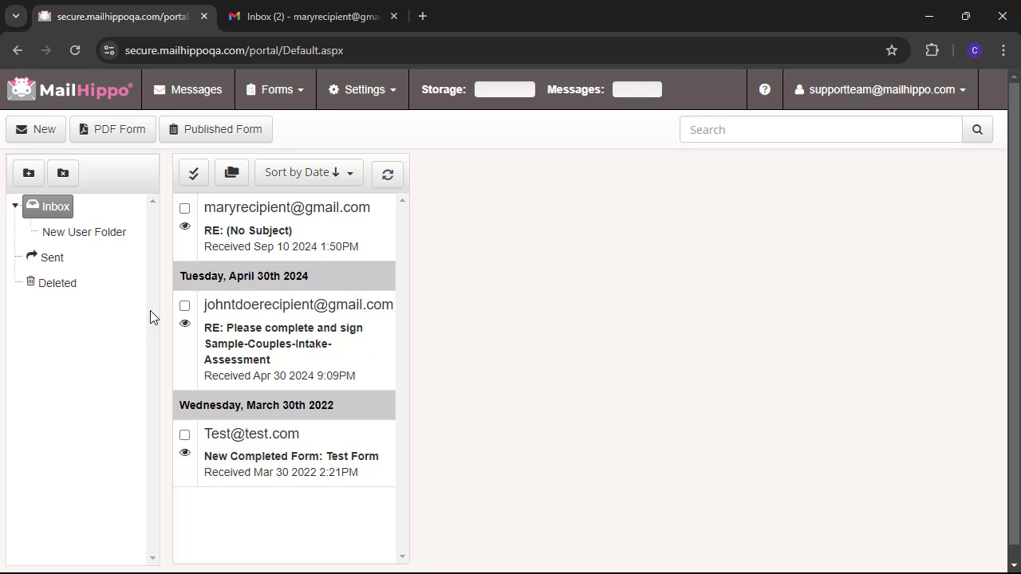
left_click(27, 175)
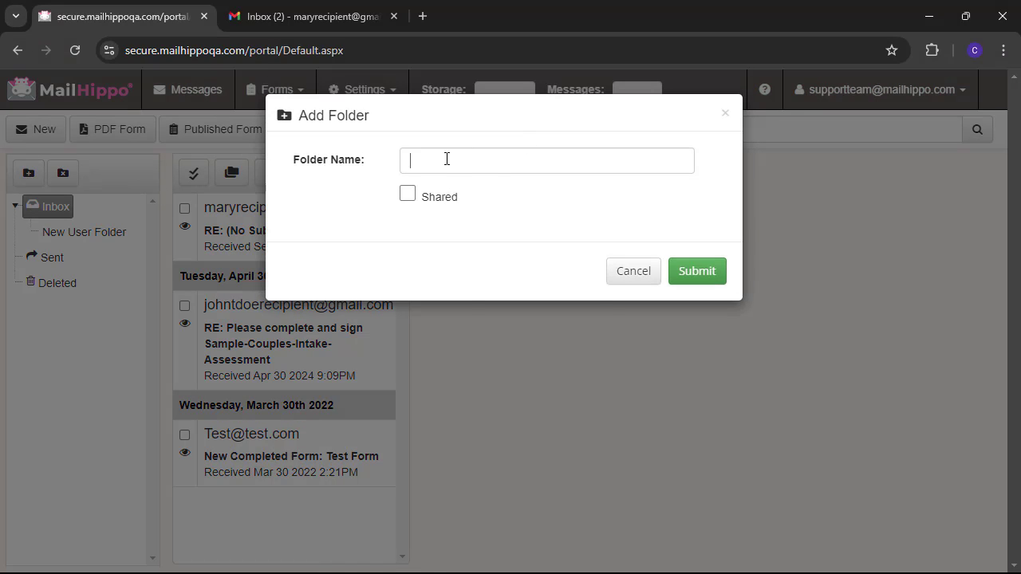
left_click(447, 159)
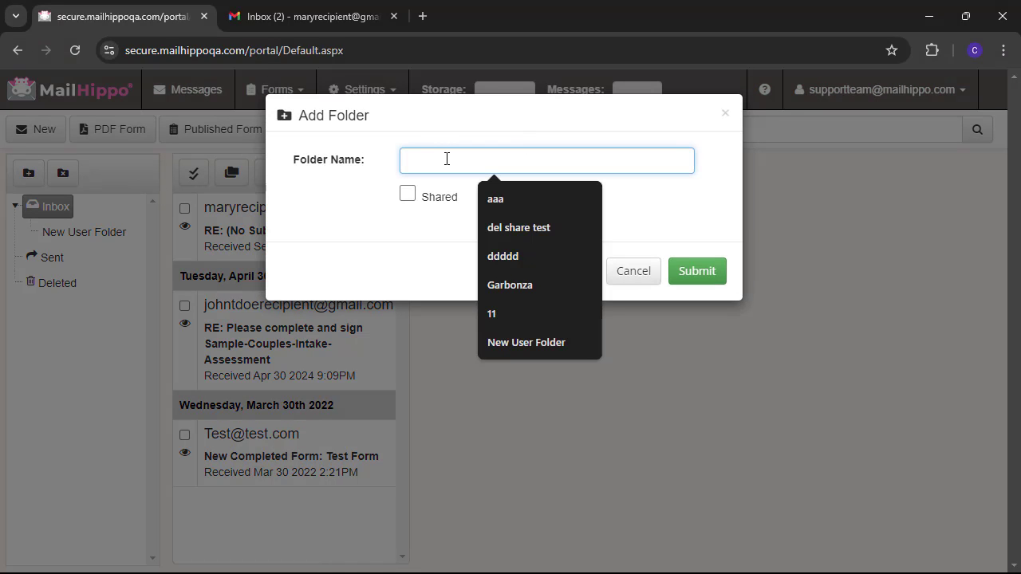
type("Test Shared Fo")
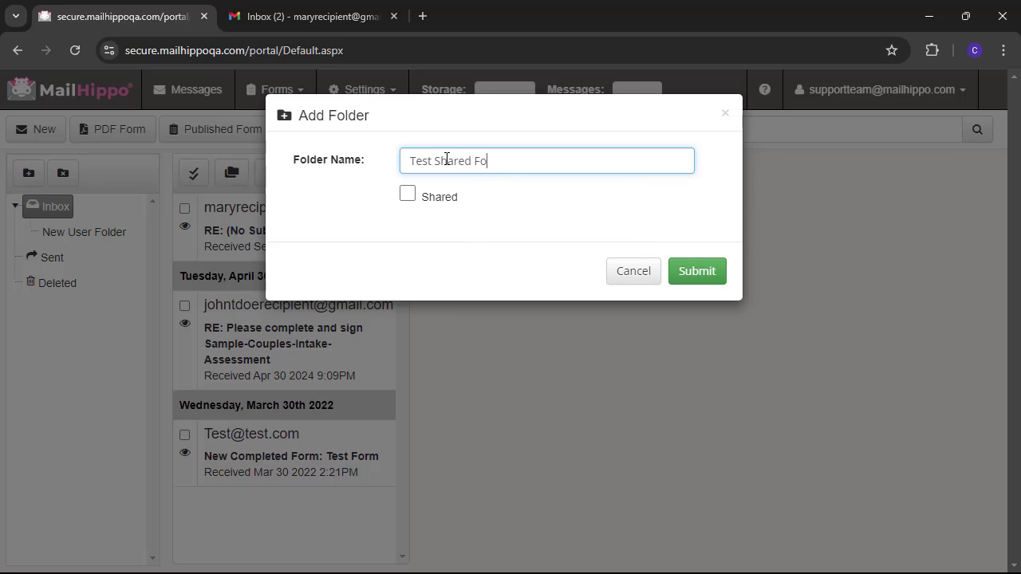
type("lder")
left_click(408, 195)
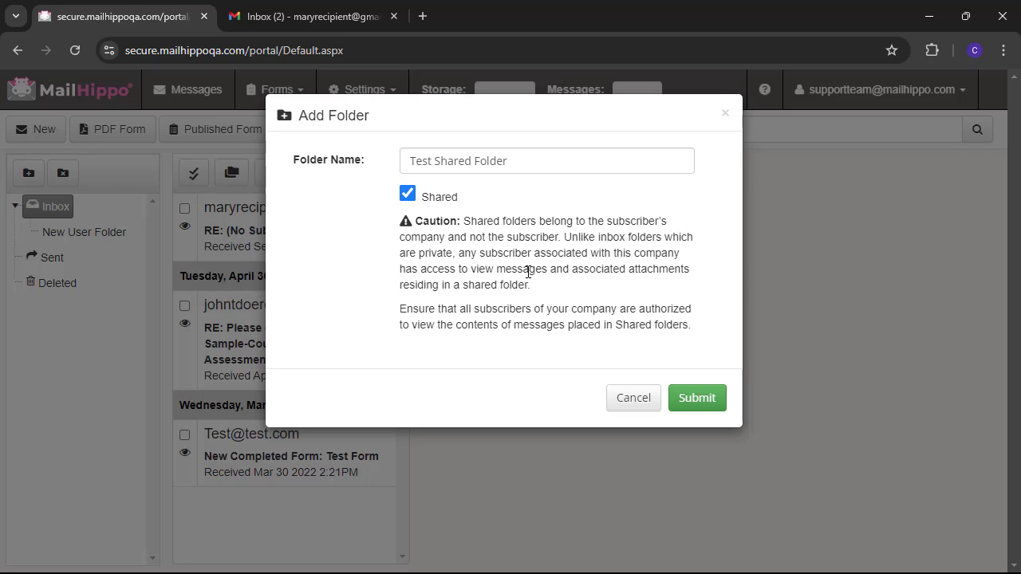
left_click(697, 408)
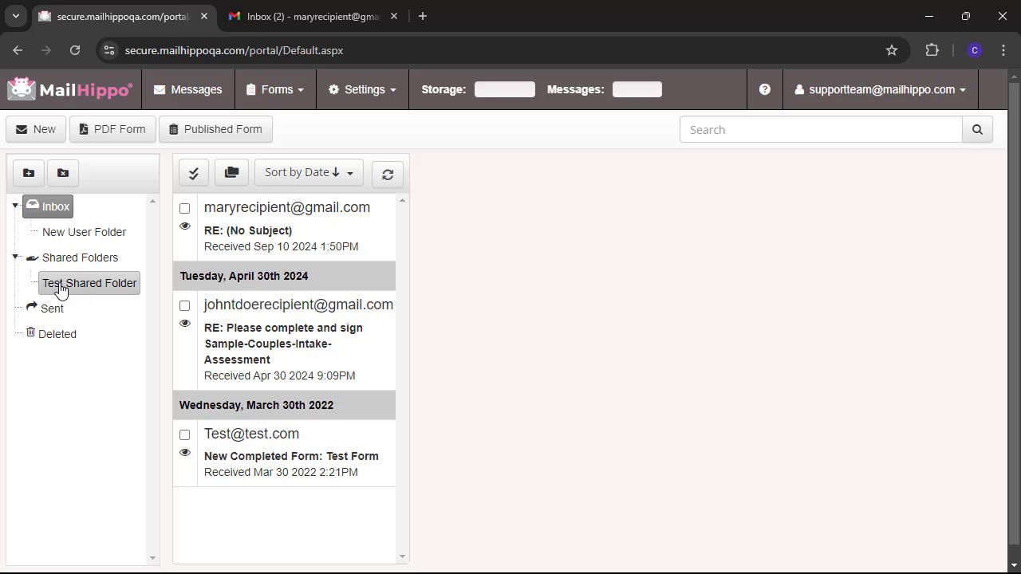
- View the contents of Test Shared Folder and the Inbox, and open the Manage Subscribers settings
left_click(94, 287)
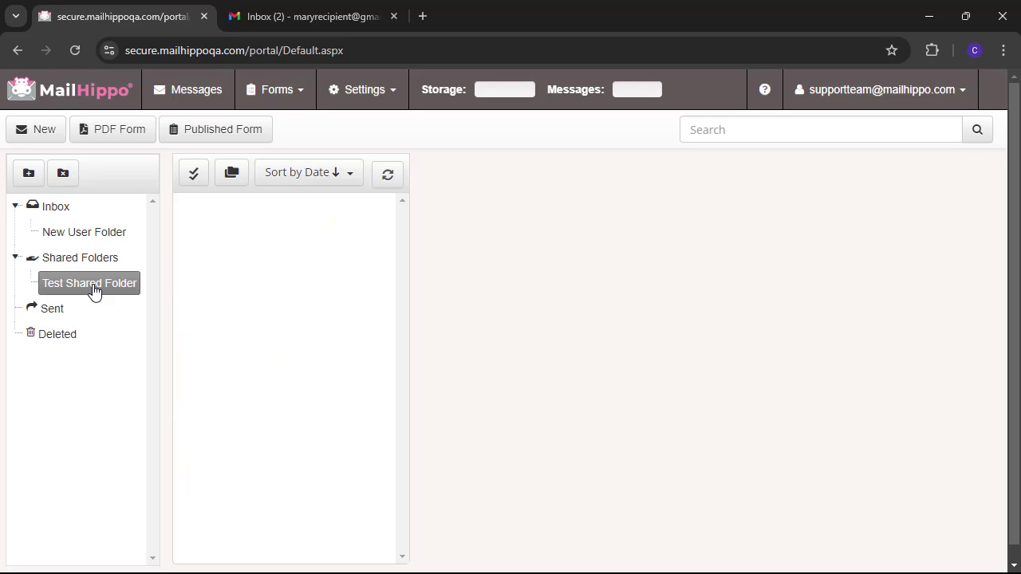
left_click(61, 206)
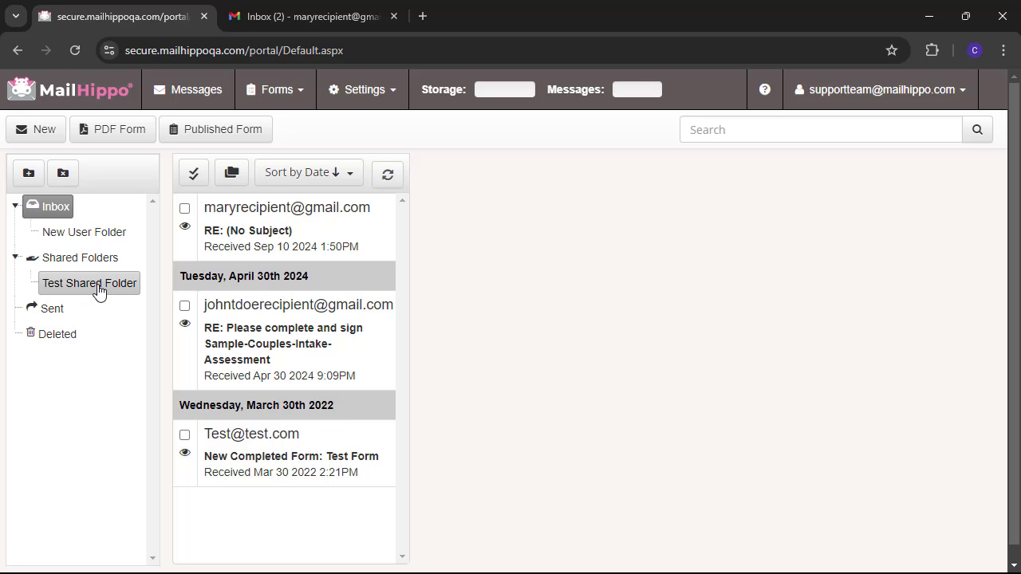
left_click(371, 97)
left_click(374, 126)
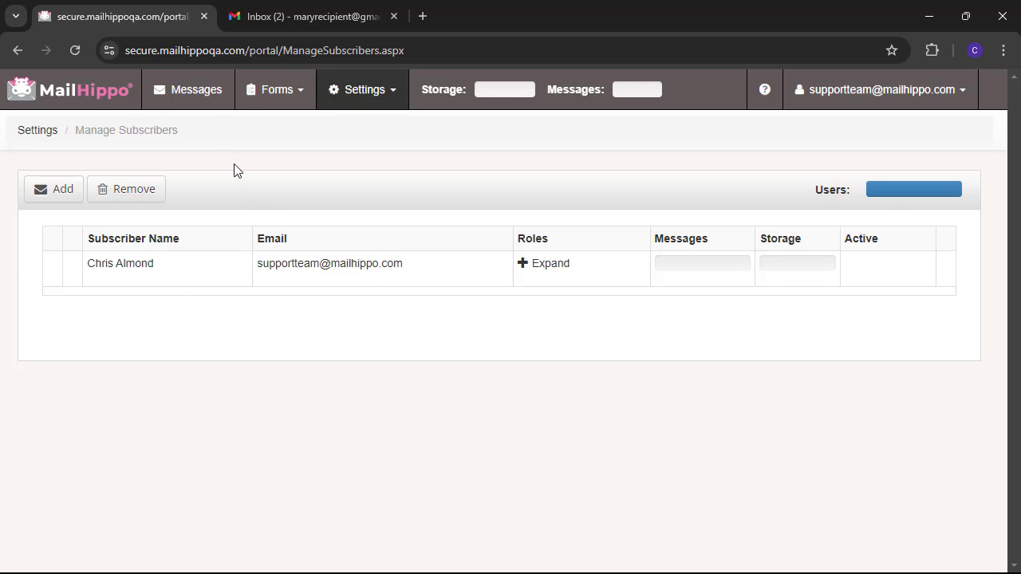
- Return to the messages and check the contents of Test Shared Folder and New User Folder
left_click(195, 94)
left_click(85, 289)
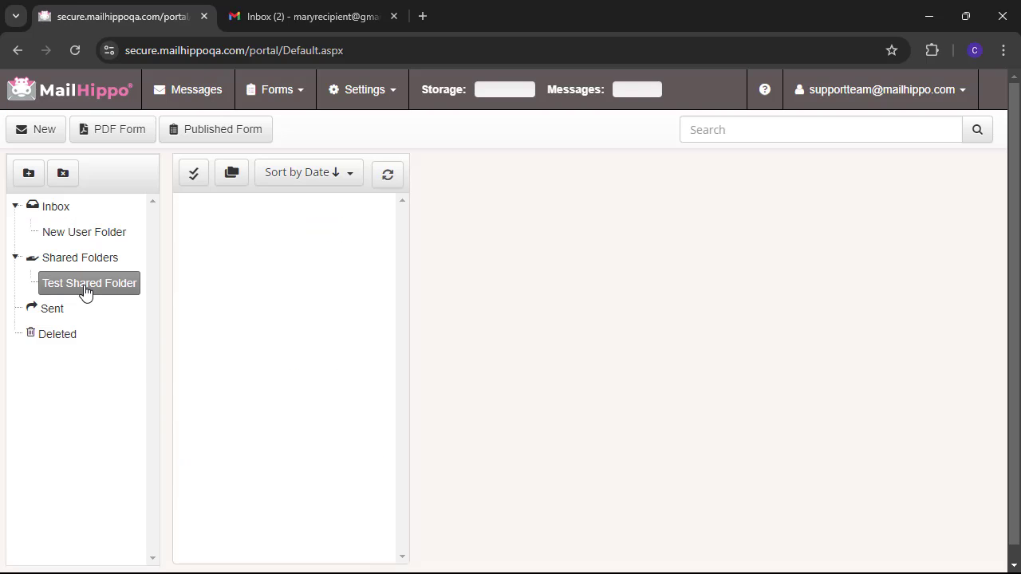
left_click(98, 235)
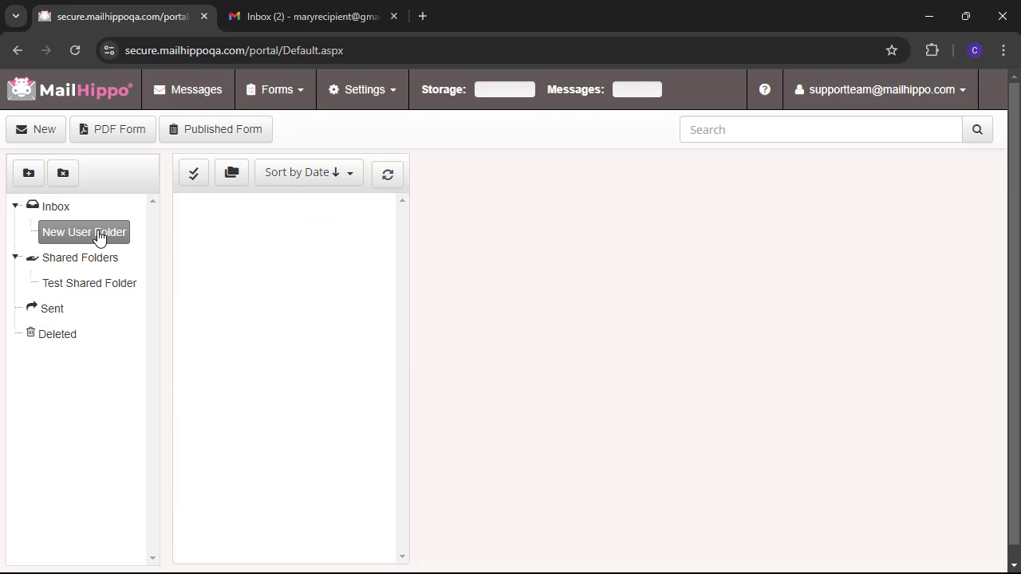
- Copy the Sample-Couples-Intake-Assessment reply from the Inbox into Test Shared Folder, accepting that all company subscribers can see it
left_click(56, 209)
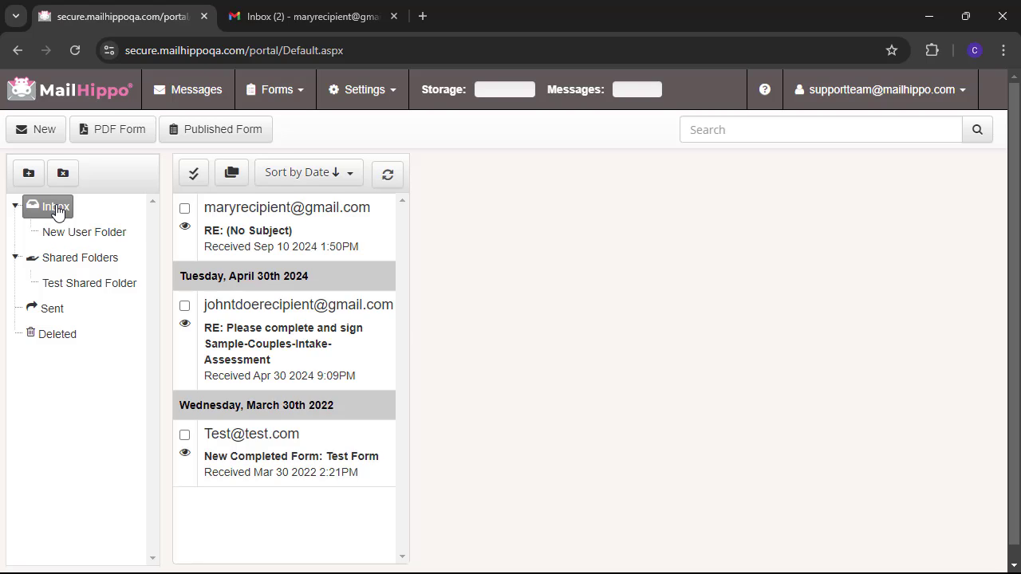
left_click_drag(273, 344, 102, 291)
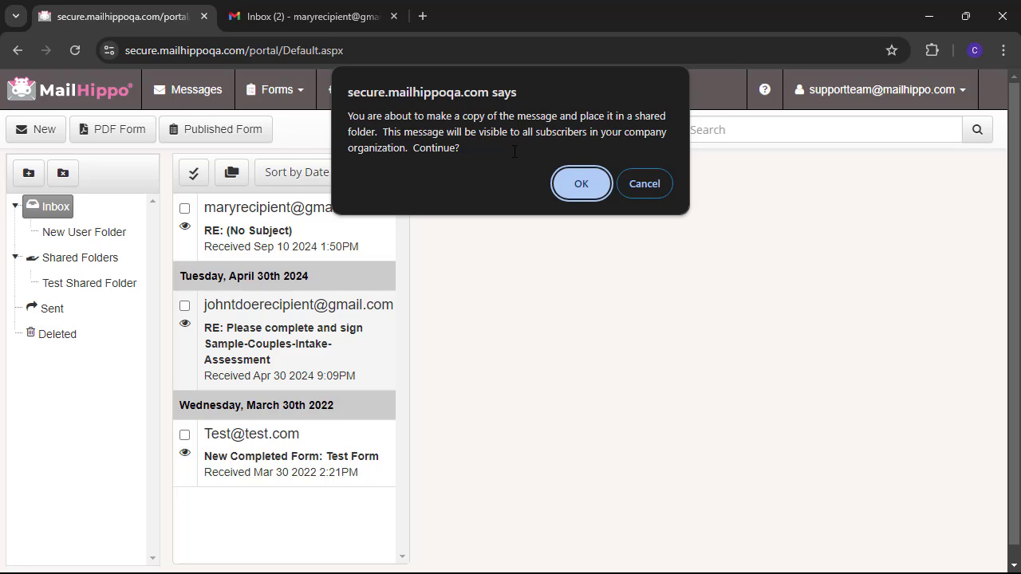
left_click(584, 184)
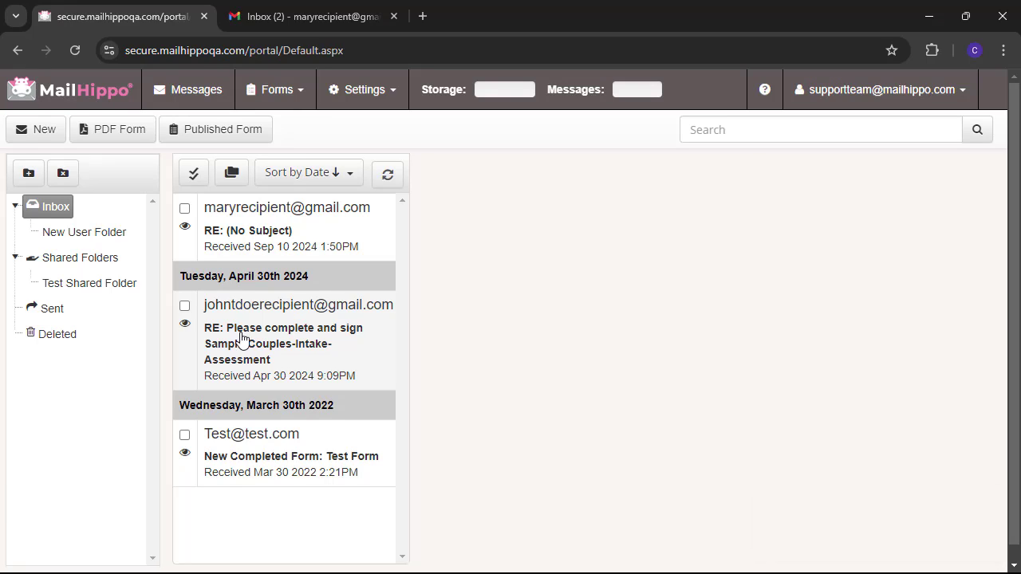
- Open Test Shared Folder and view the copied Sample-Couples-Intake-Assessment reply with its attachment
left_click(76, 288)
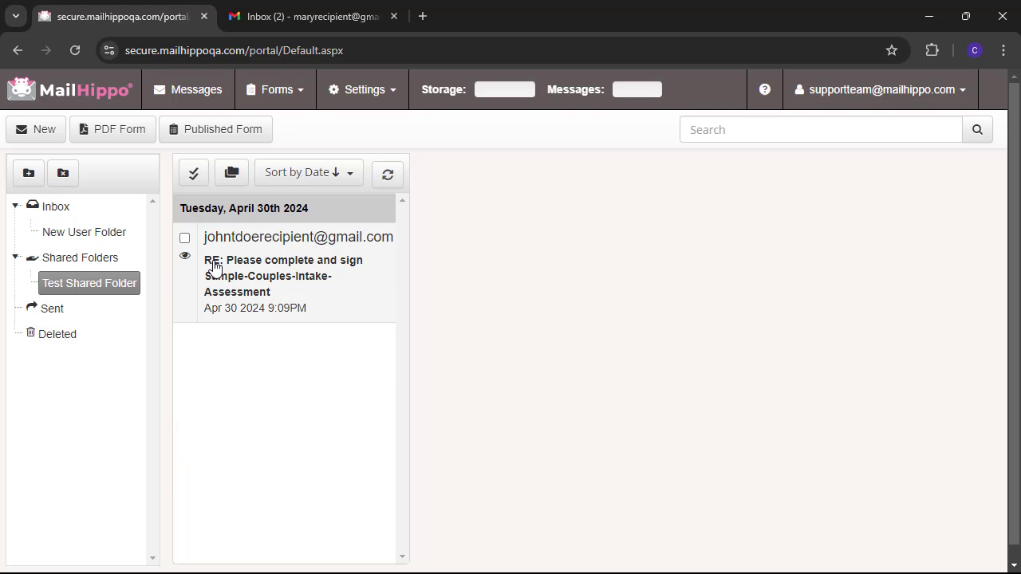
left_click(272, 268)
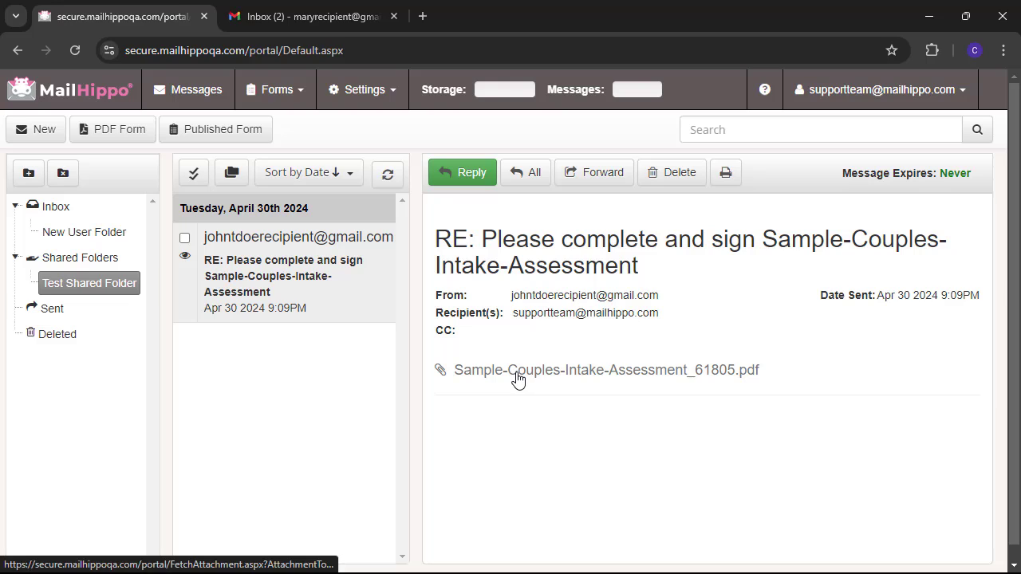
scroll(573, 458, "down", 1)
scroll(573, 458, "up", 1)
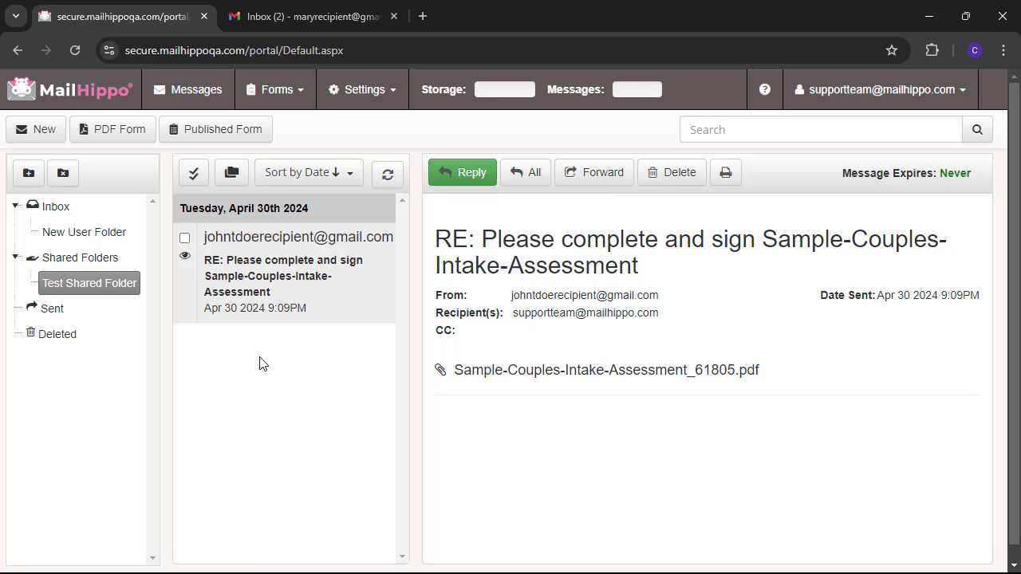
- Reopen Test Shared Folder and try to move its Sample-Couples-Intake-Assessment reply into the private New User Folder
left_click(76, 288)
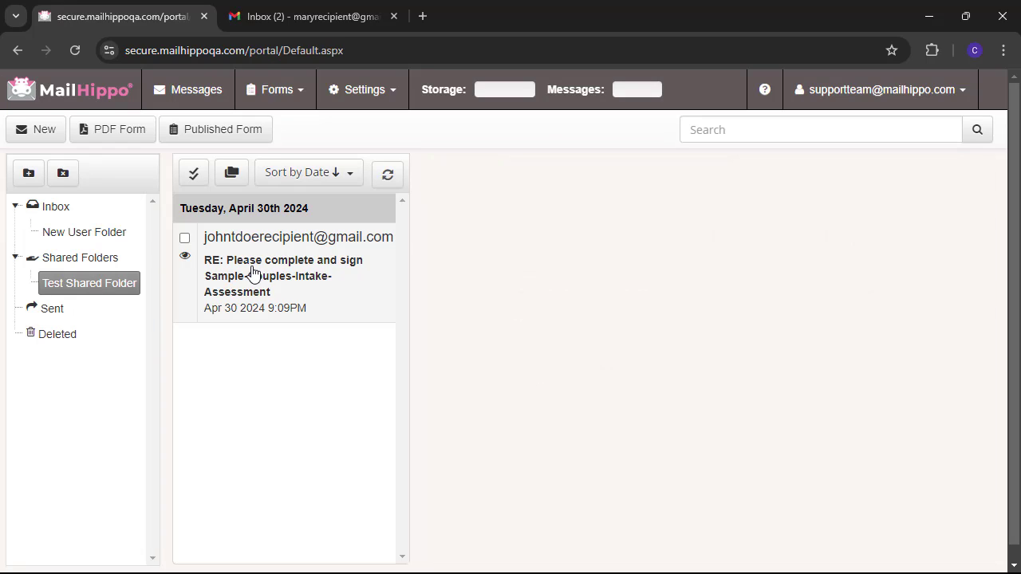
left_click_drag(252, 273, 93, 232)
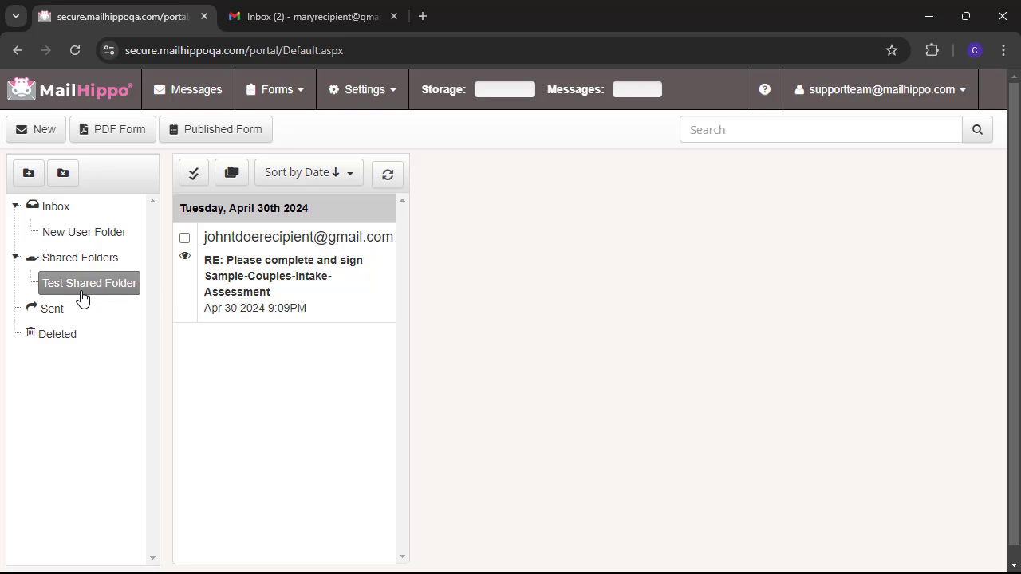
- Create a second shared folder named "Shared Folder 2"
left_click(27, 177)
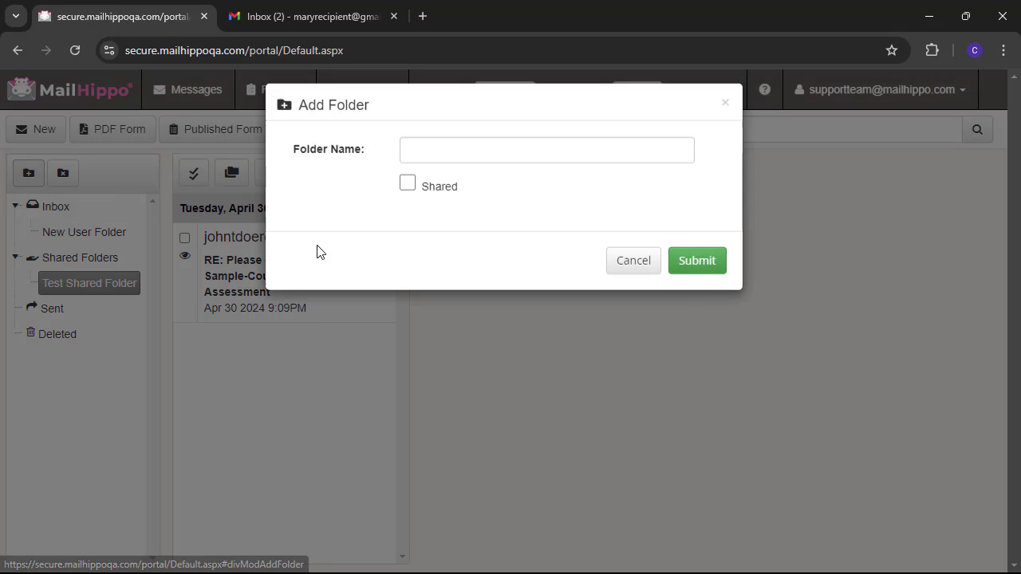
left_click(430, 198)
left_click(444, 161)
type("Shared Folder 2")
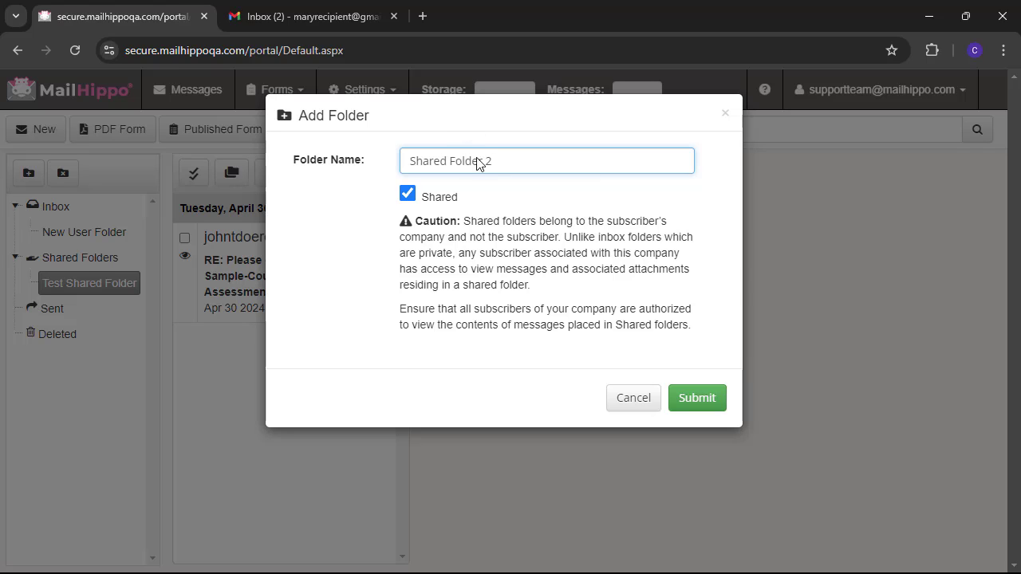
left_click(700, 397)
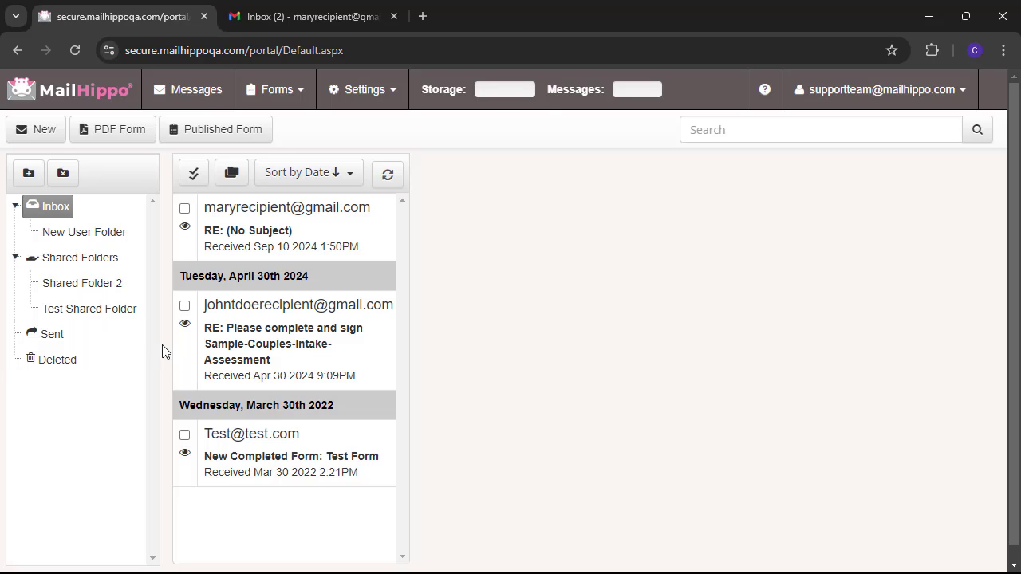
- Copy the Sample-Couples-Intake-Assessment reply from Test Shared Folder into Shared Folder 2 and accept its visibility to all company subscribers
left_click(92, 289)
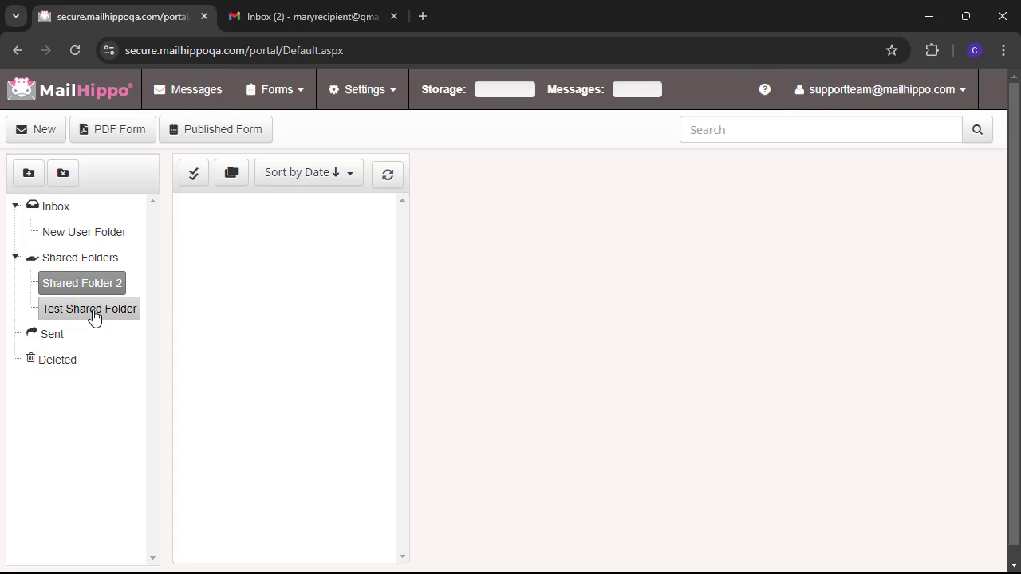
left_click(92, 314)
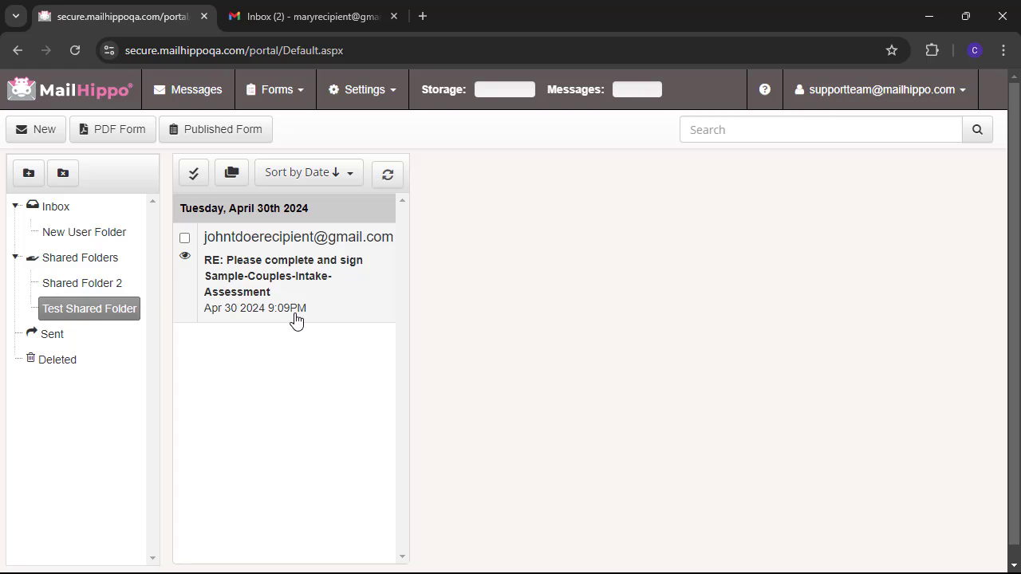
left_click(250, 287)
left_click_drag(250, 287, 77, 289)
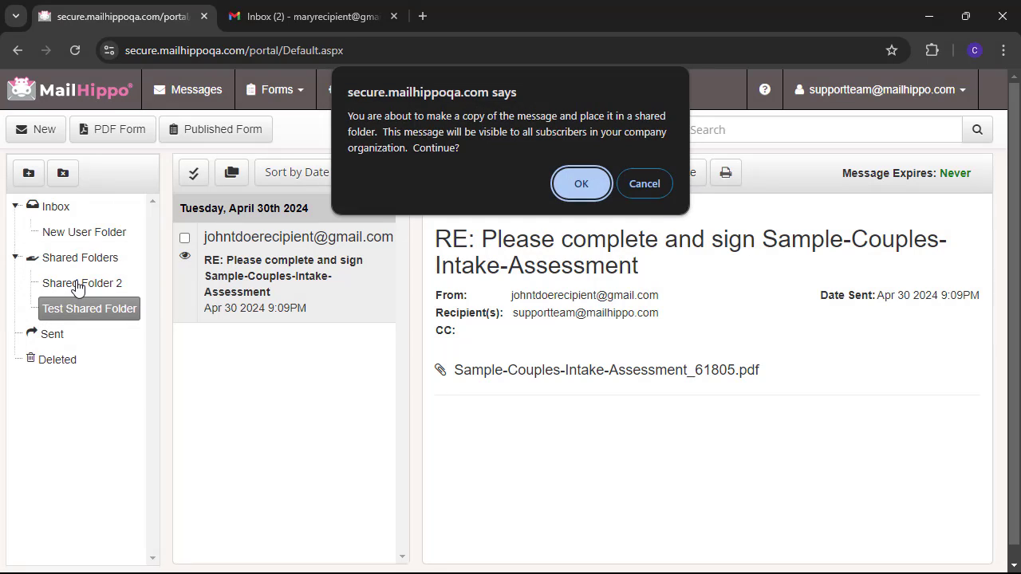
left_click(588, 185)
- Check the contents of Shared Folder 2 and New User Folder
left_click(115, 286)
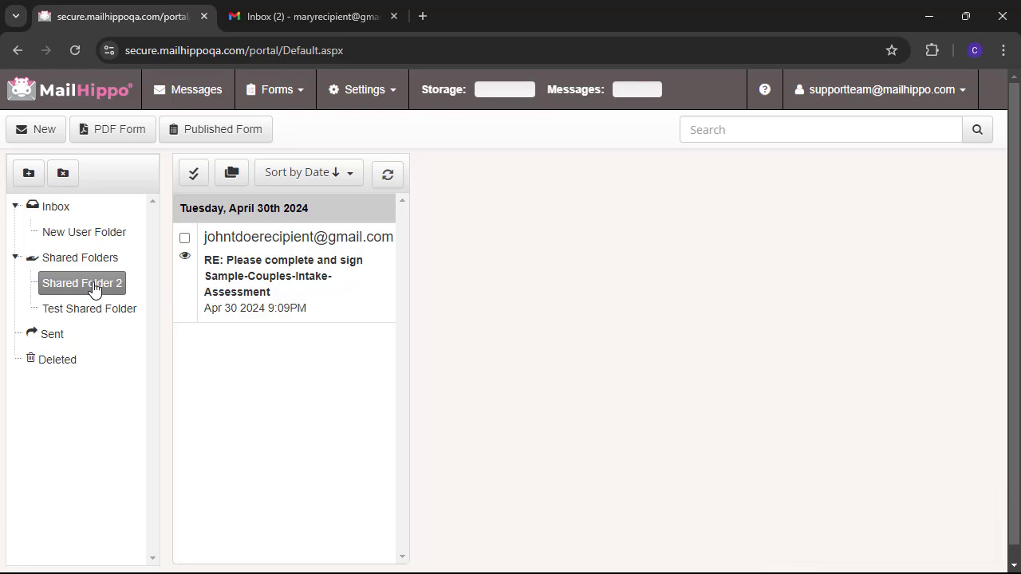
left_click(88, 233)
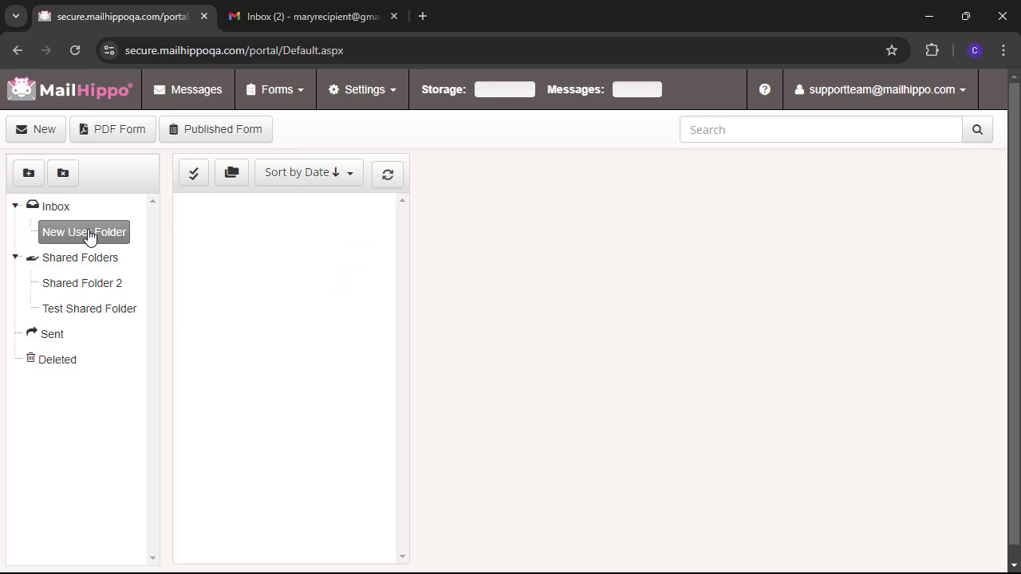